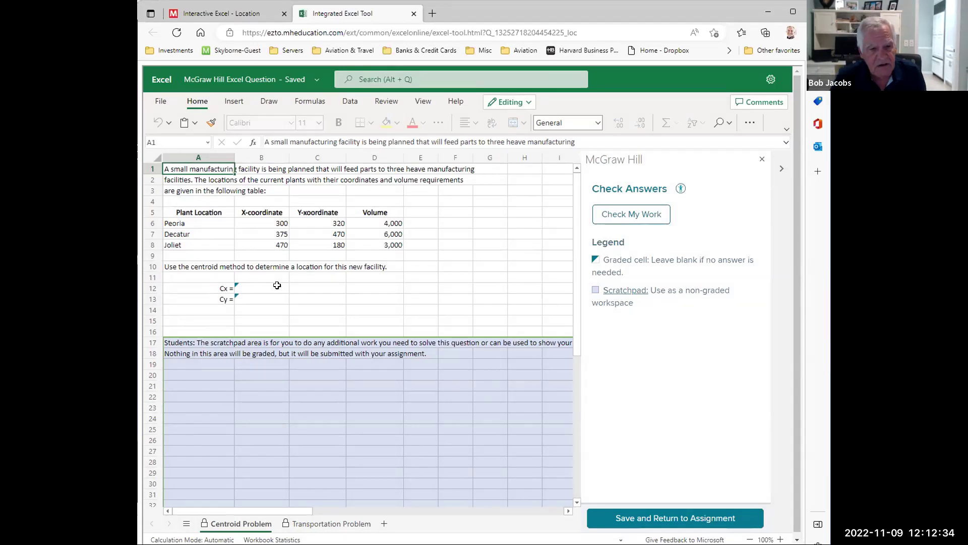
Build the numerator of the Cx formula in B12 by summing each X-coordinate times its volume: (B6*D6+B7*D7+B8*D8.
left_click(277, 286)
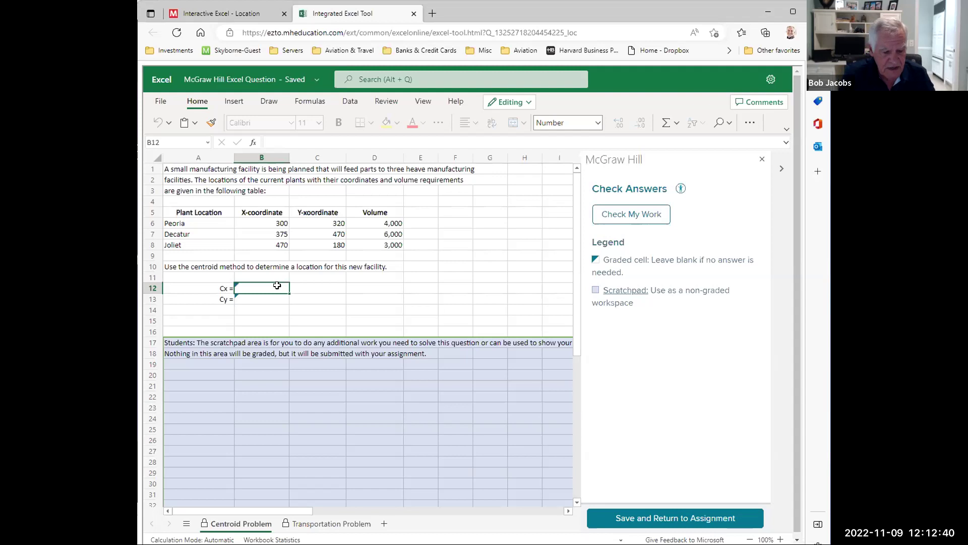
type("=")
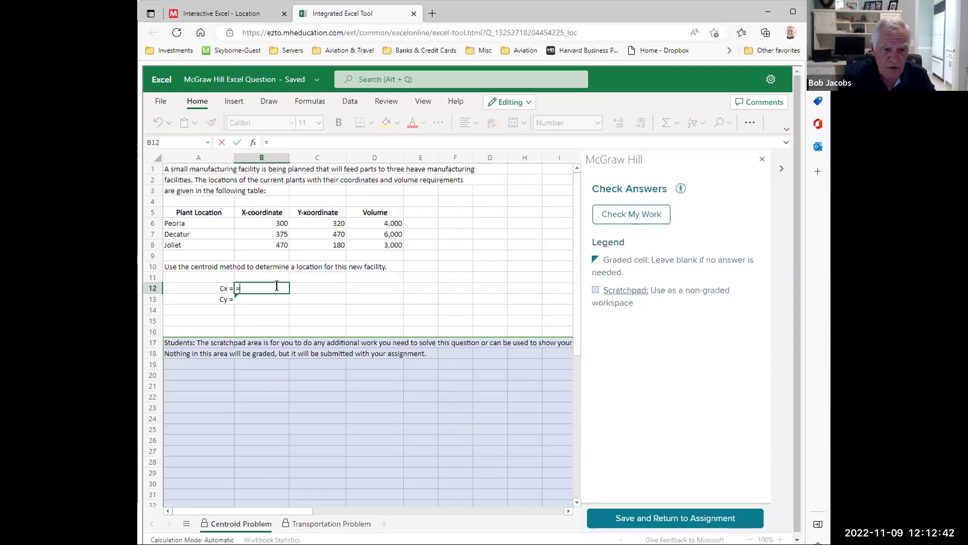
type("(")
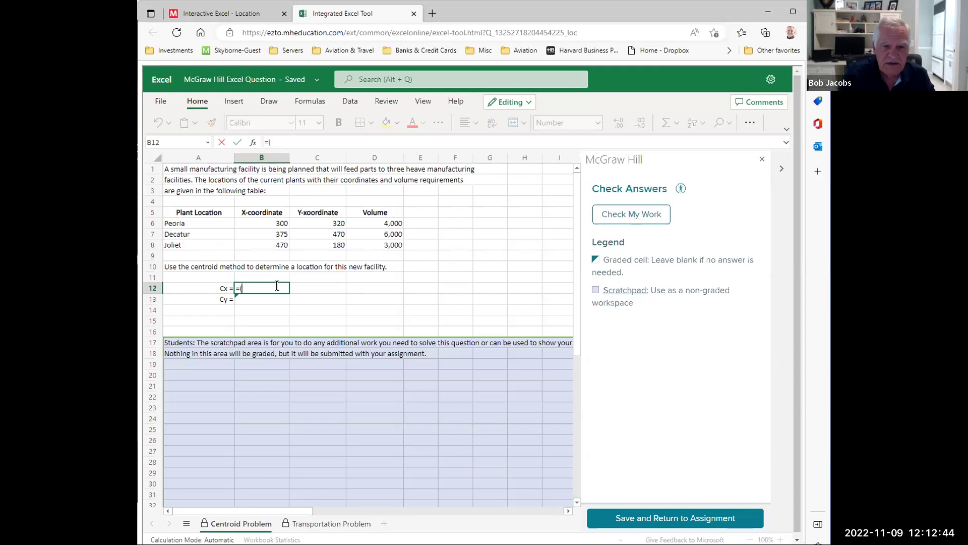
left_click(282, 223)
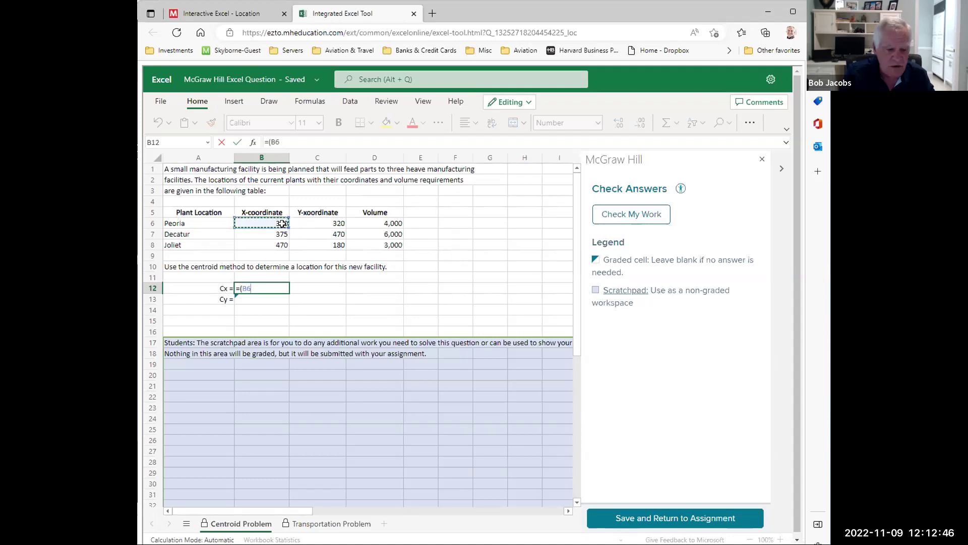
type("*")
left_click(382, 223)
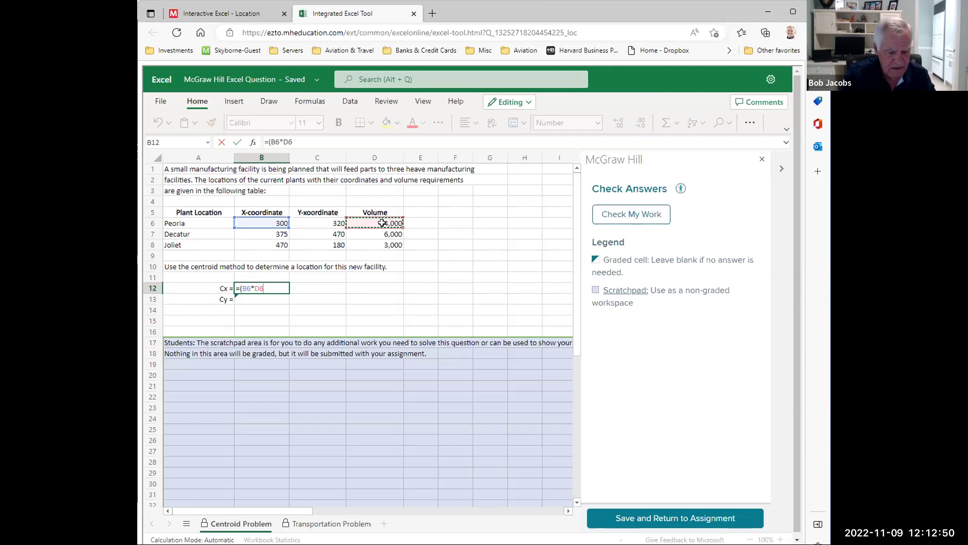
type("+")
left_click(273, 235)
type("*")
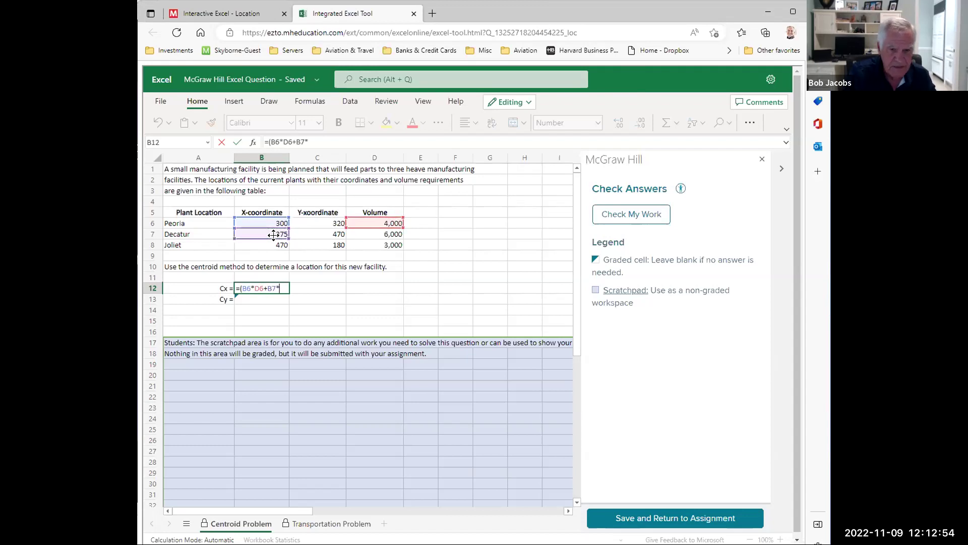
left_click(384, 232)
type("+")
left_click(279, 244)
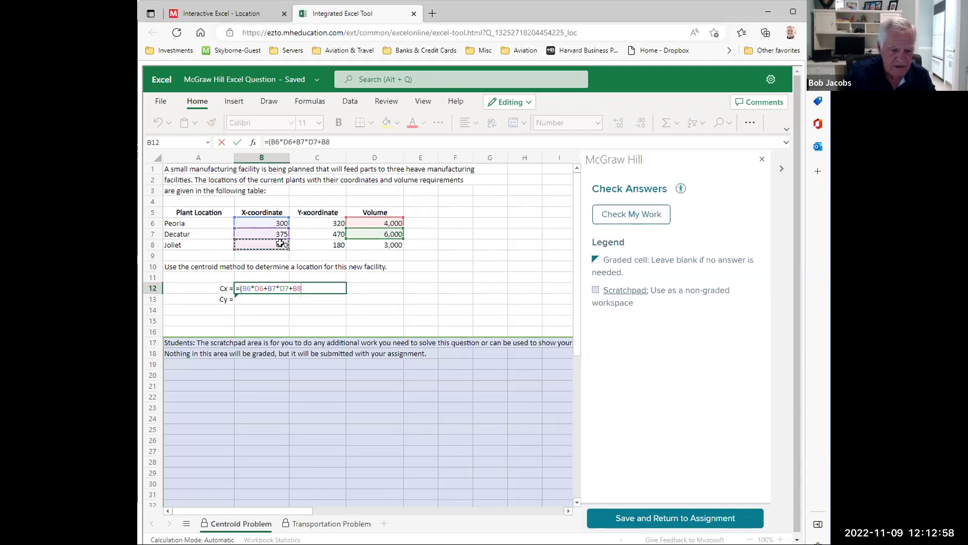
type("*")
left_click(377, 245)
Finish the Cx formula by dividing the summed products by the total volume, SUM(D6:D8).
type(")/sum(")
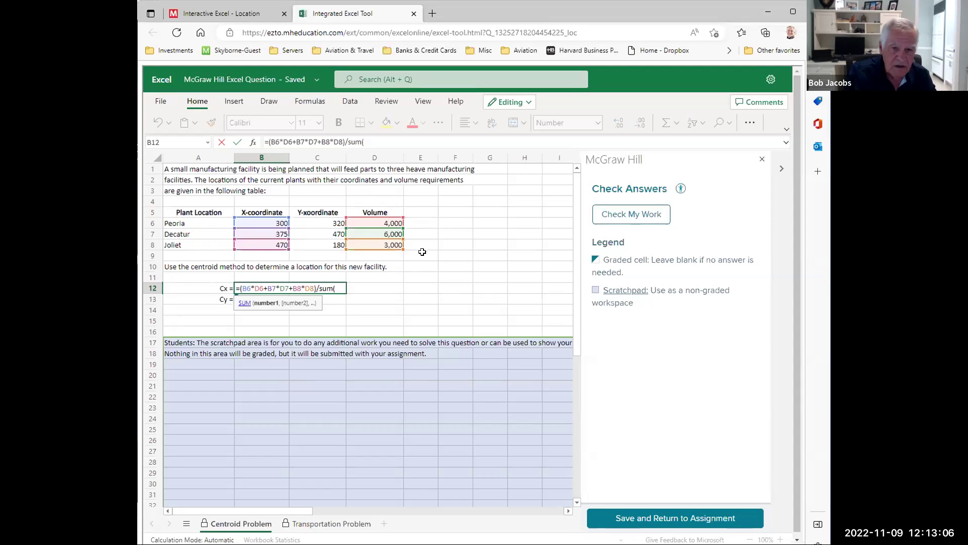
left_click_drag(404, 226, 391, 243)
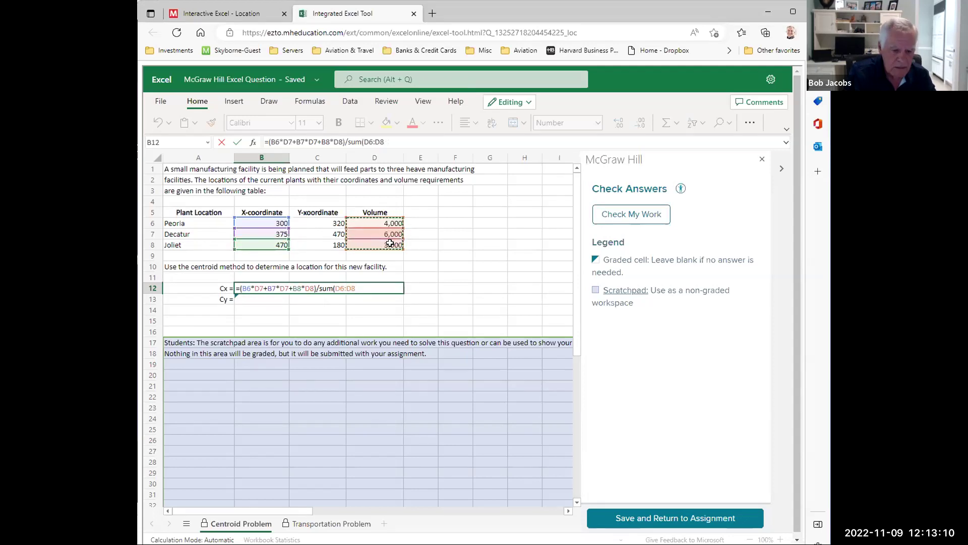
key("Return")
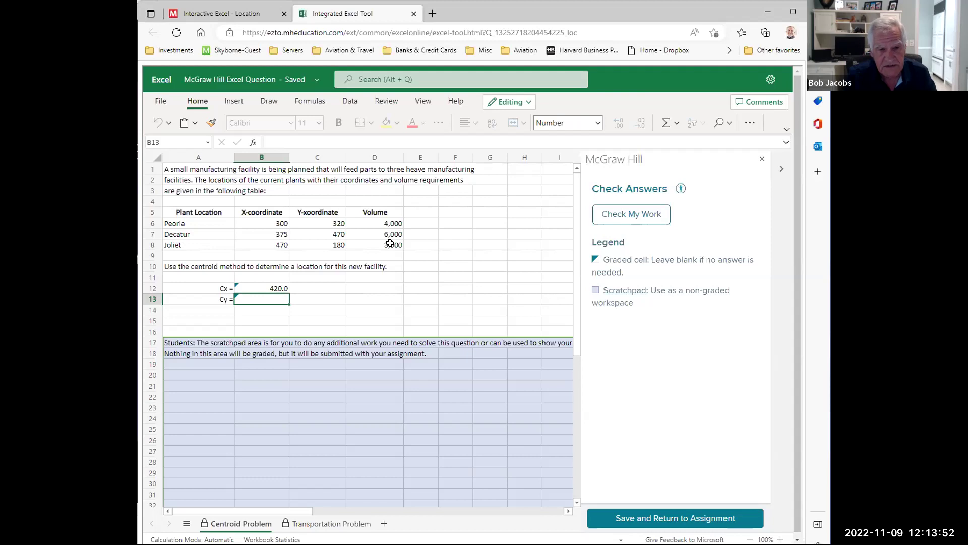
Start the Cy formula in B13 with SUMPRODUCT of the Y-coordinates C6:C8 and the volumes D6:D8.
type("=")
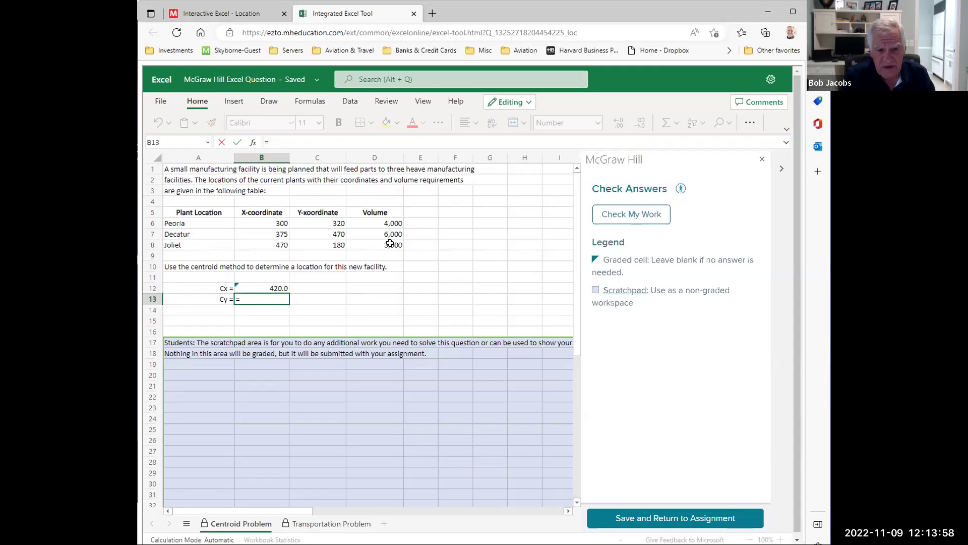
type("sumr")
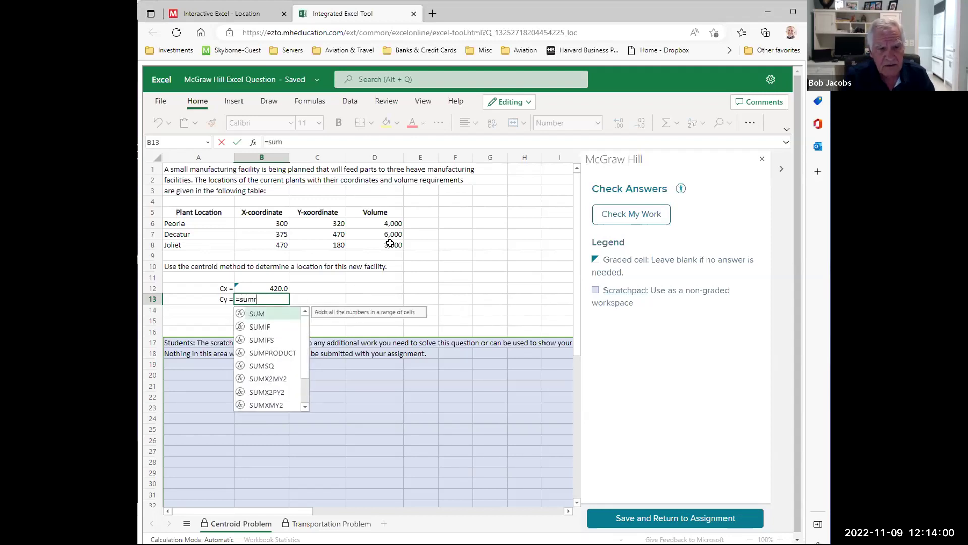
key("BackSpace")
type("p")
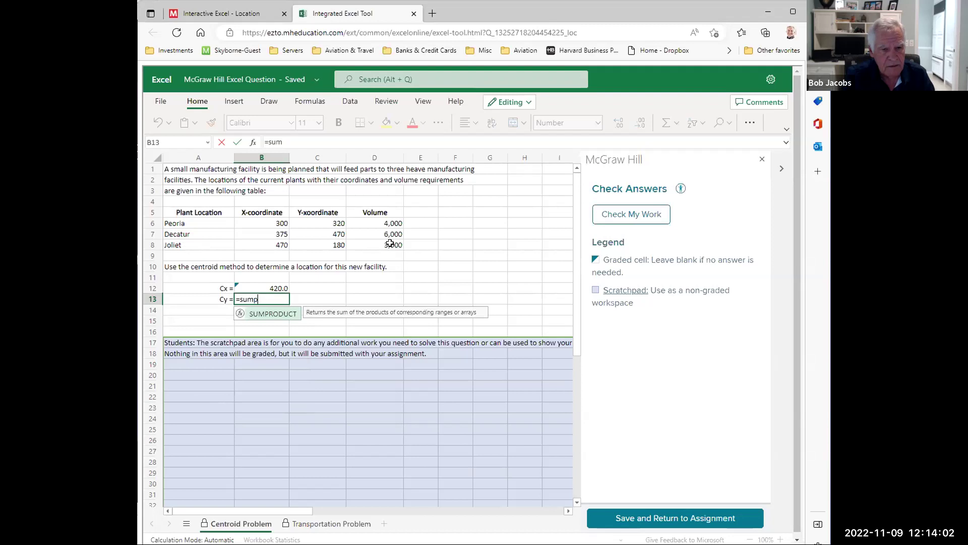
type("roj")
type("duct(")
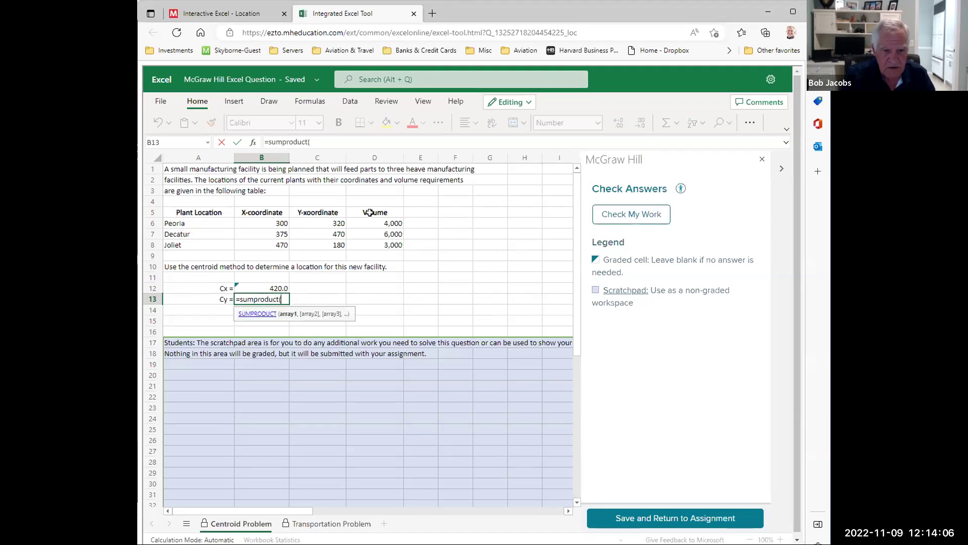
left_click_drag(281, 223, 319, 244)
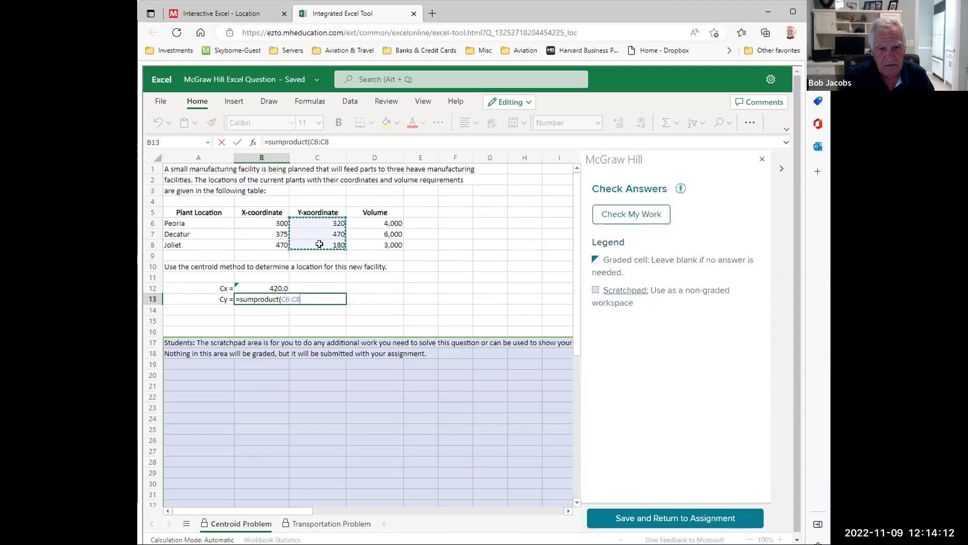
type(",")
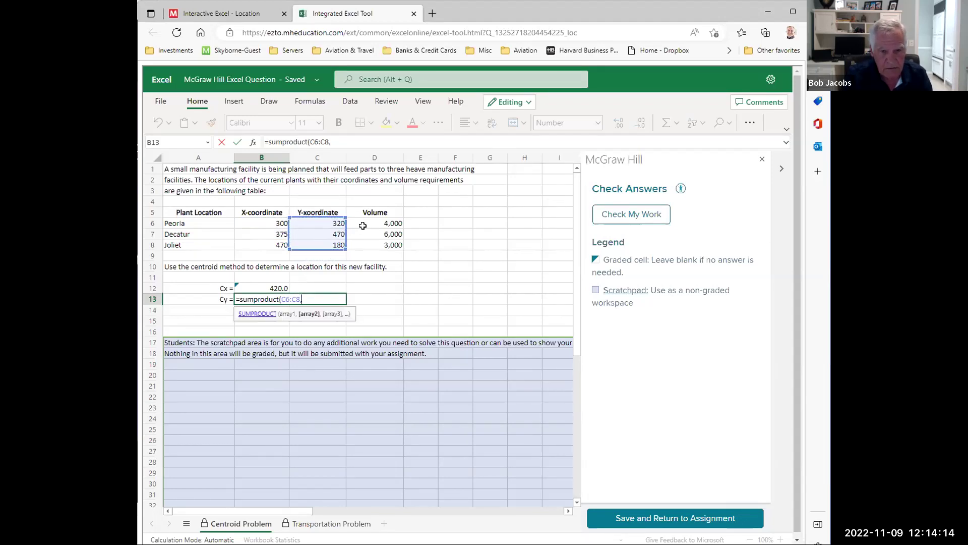
left_click_drag(382, 223, 378, 238)
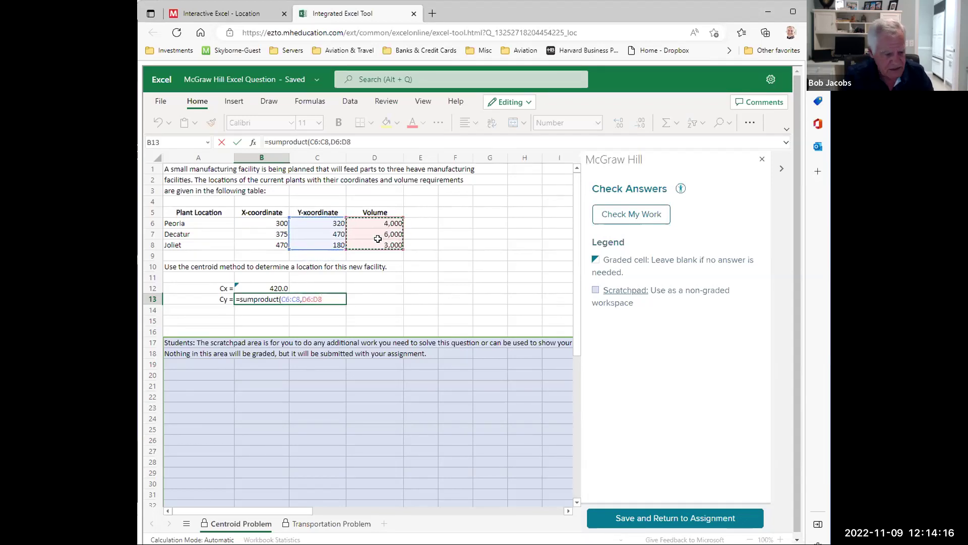
Complete the Cy formula by dividing the SUMPRODUCT by the total volume, SUM(D6:D8).
type(")/")
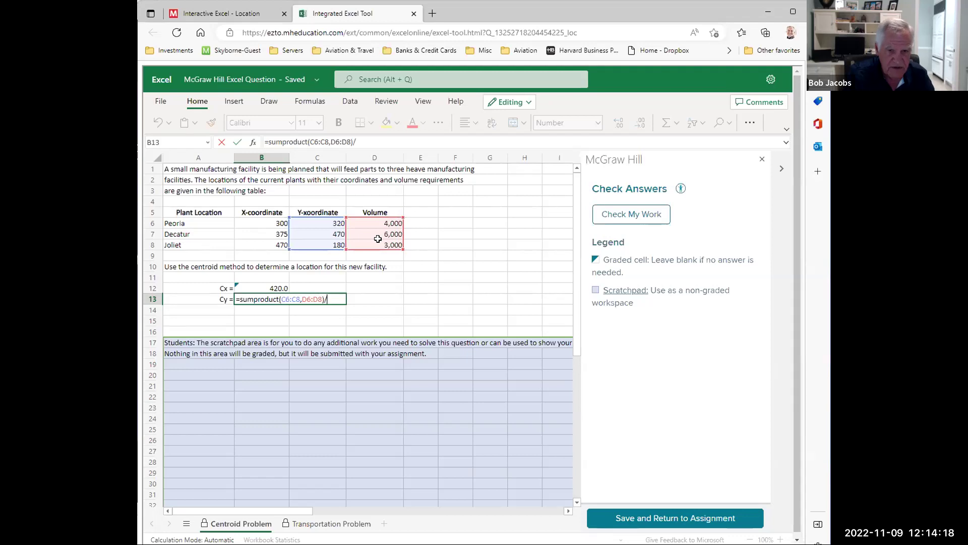
type("sum*")
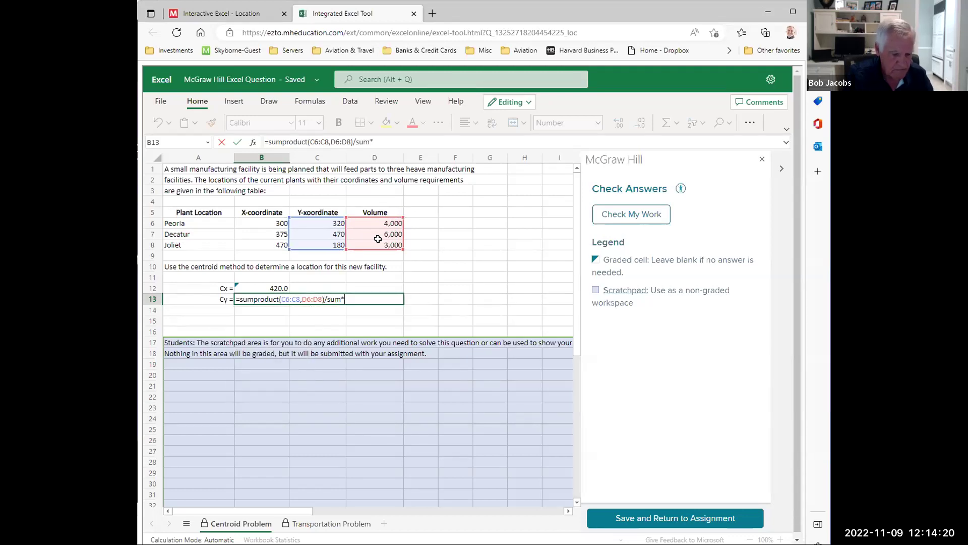
key("BackSpace")
type("(")
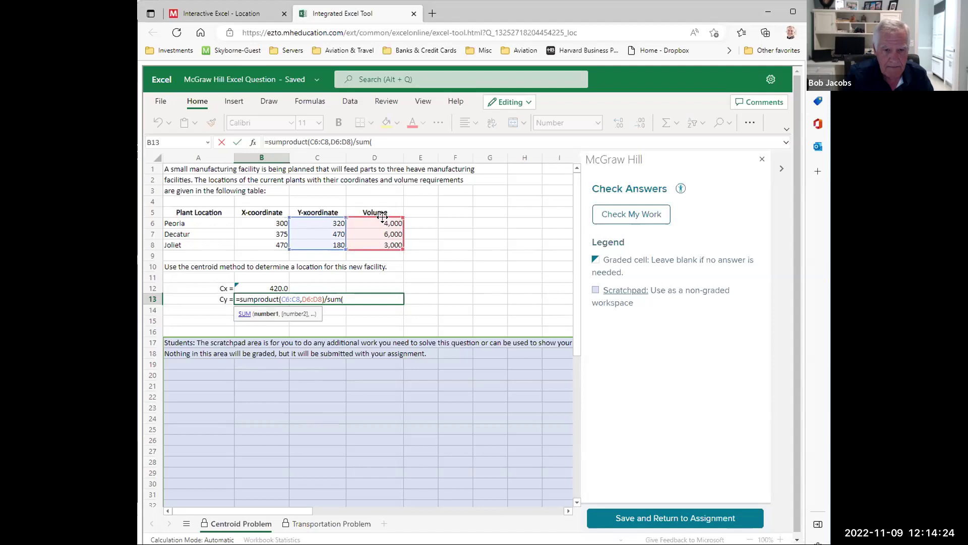
left_click(381, 224)
left_click_drag(381, 231, 378, 239)
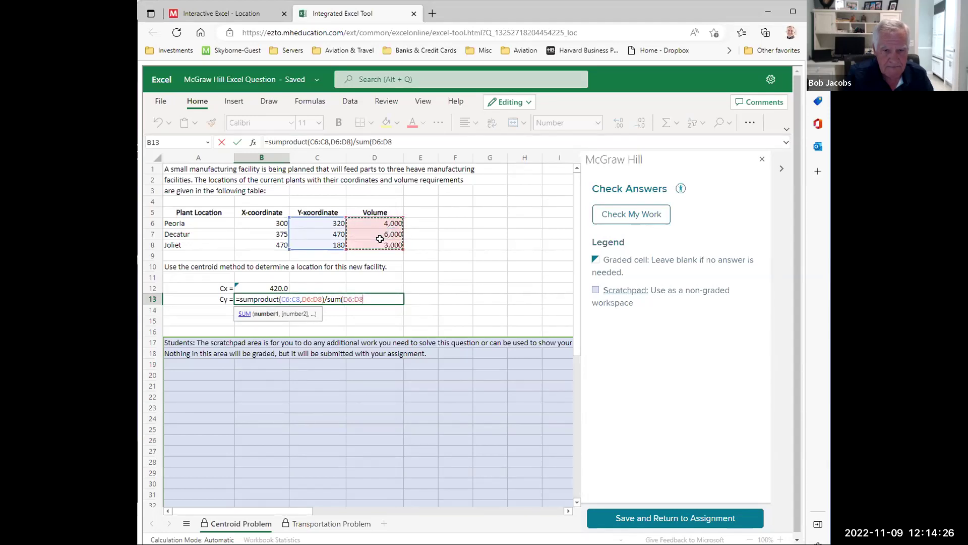
type(")")
key("Return")
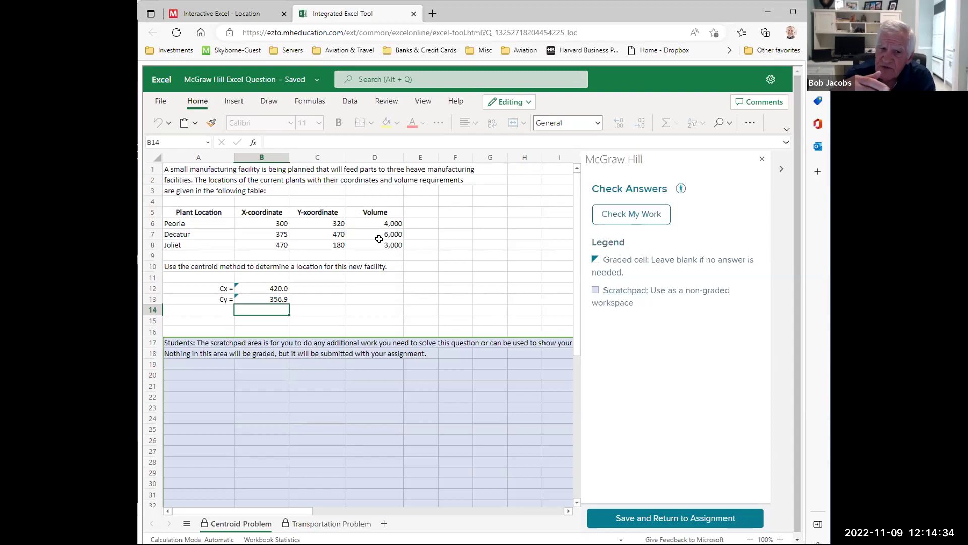
Check the worksheet answers and inspect the Cx formula in B12 for an error.
left_click(654, 217)
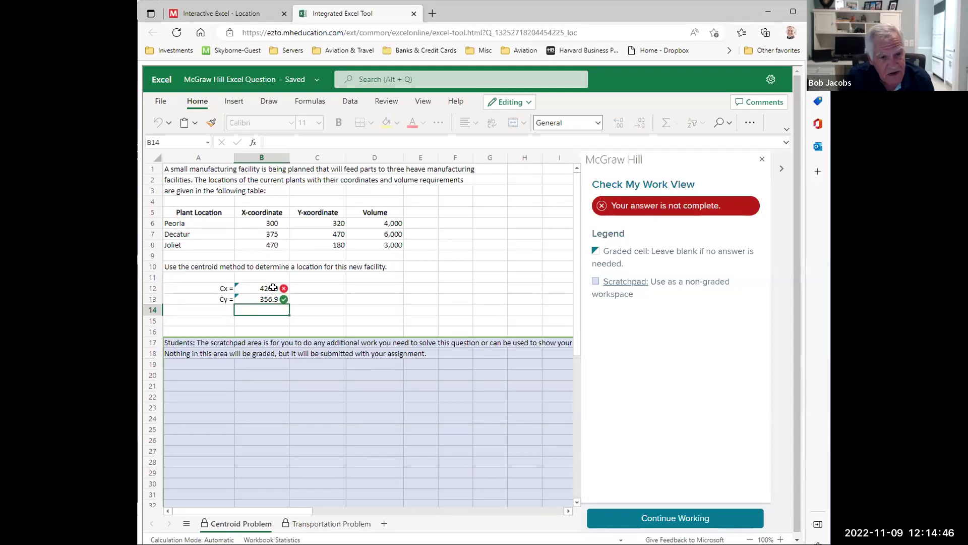
left_click(270, 290)
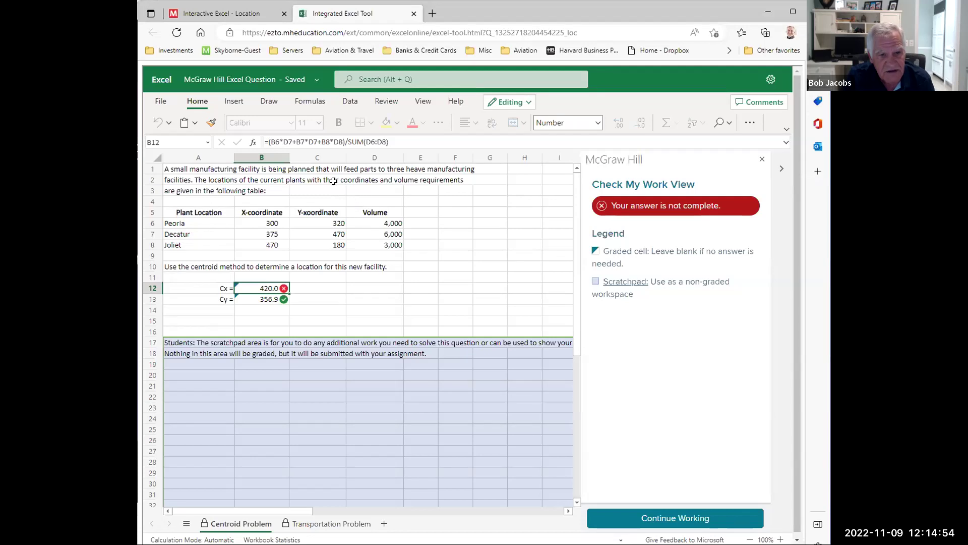
left_click(290, 140)
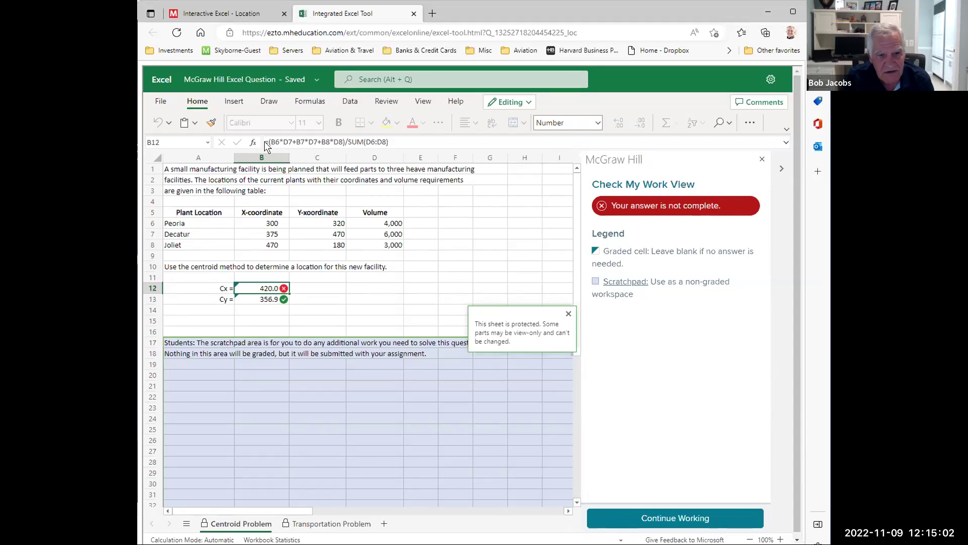
Resume working on the sheet and correct the first product in the B12 formula to B6*D6.
left_click(718, 516)
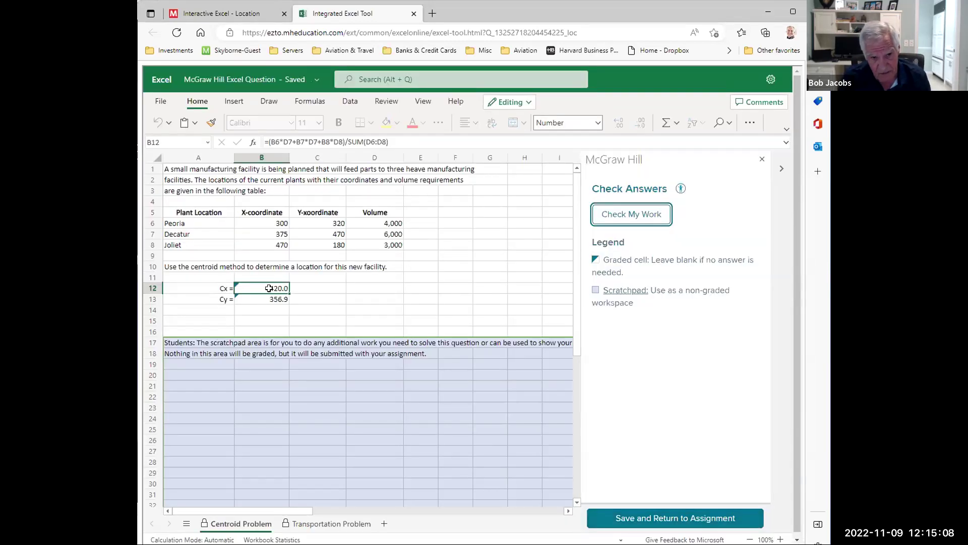
left_click(289, 142)
key("Delete")
type("6")
key("Return")
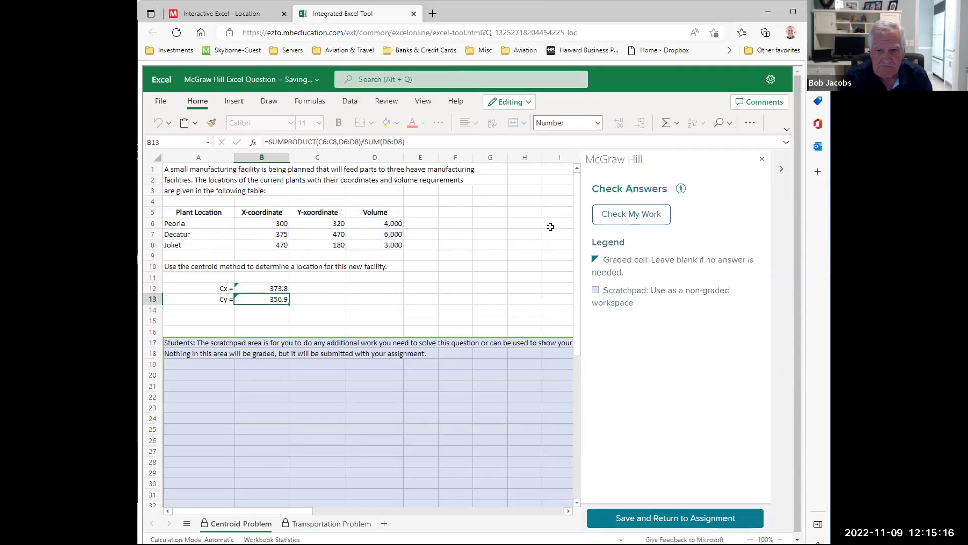
Recheck the Cx and Cy answers, and return to the working view.
left_click(625, 218)
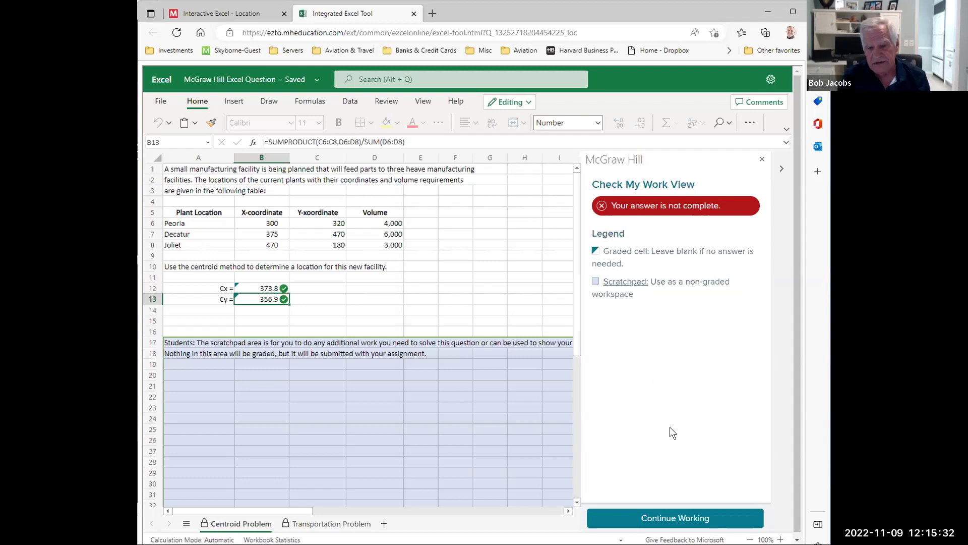
left_click(669, 516)
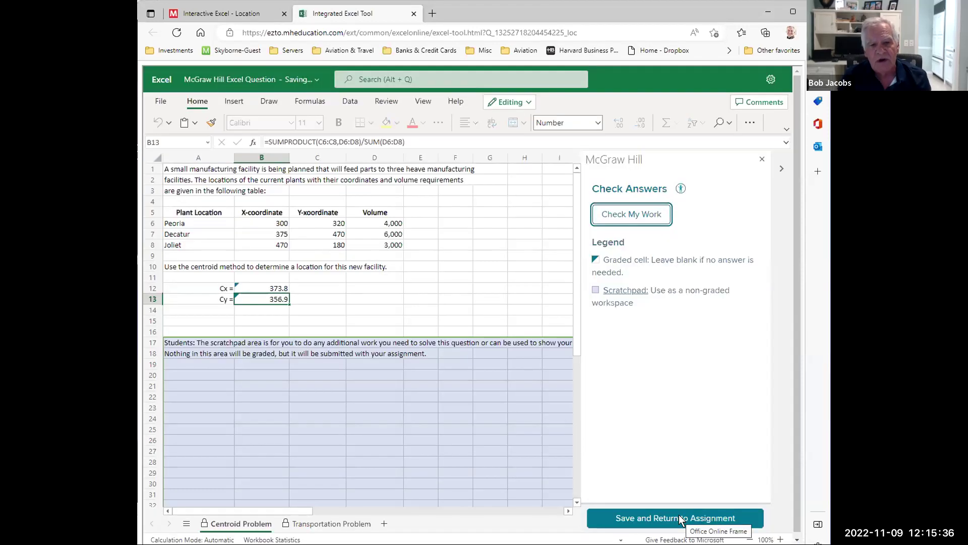
Open the Transportation Problem sheet and review its data tables and solution grid at 90% zoom.
left_click(350, 523)
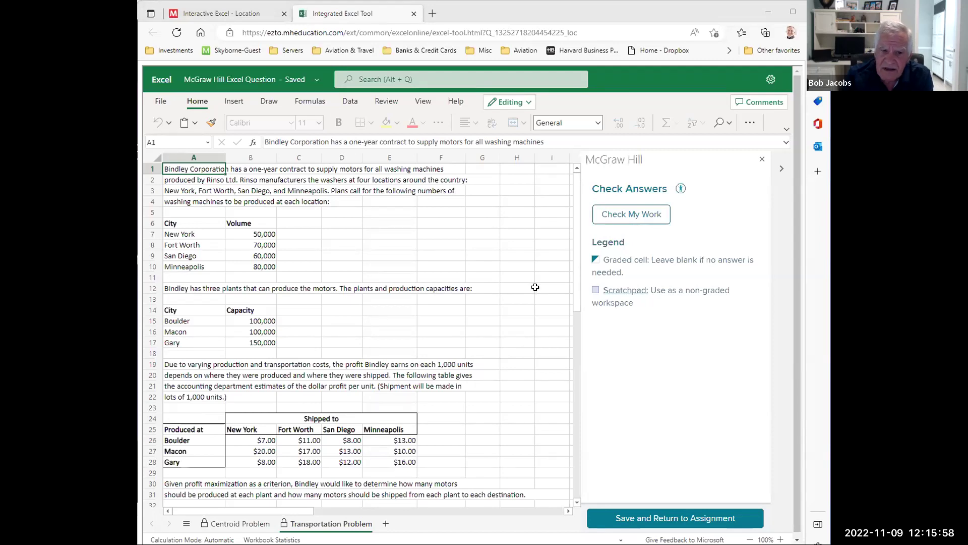
scroll(535, 286, "down", 2)
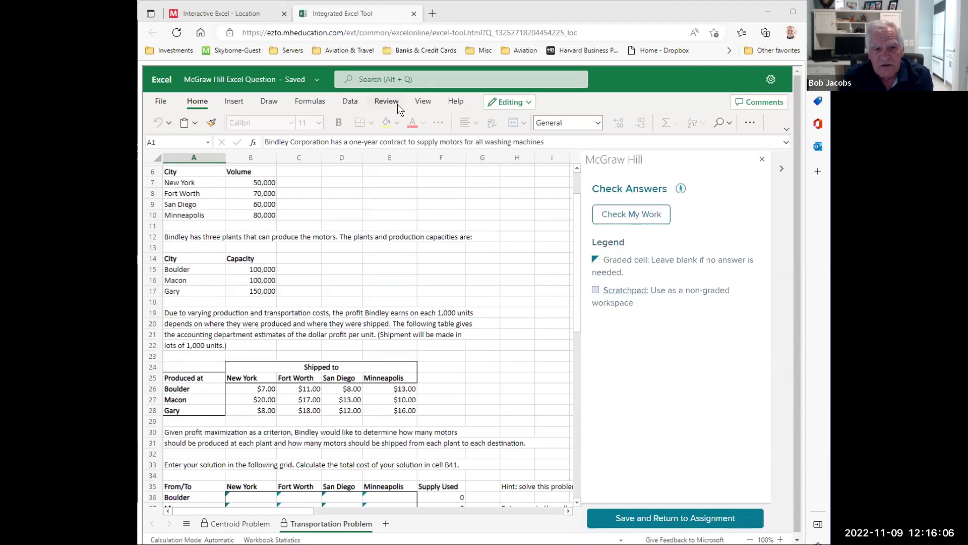
left_click(355, 102)
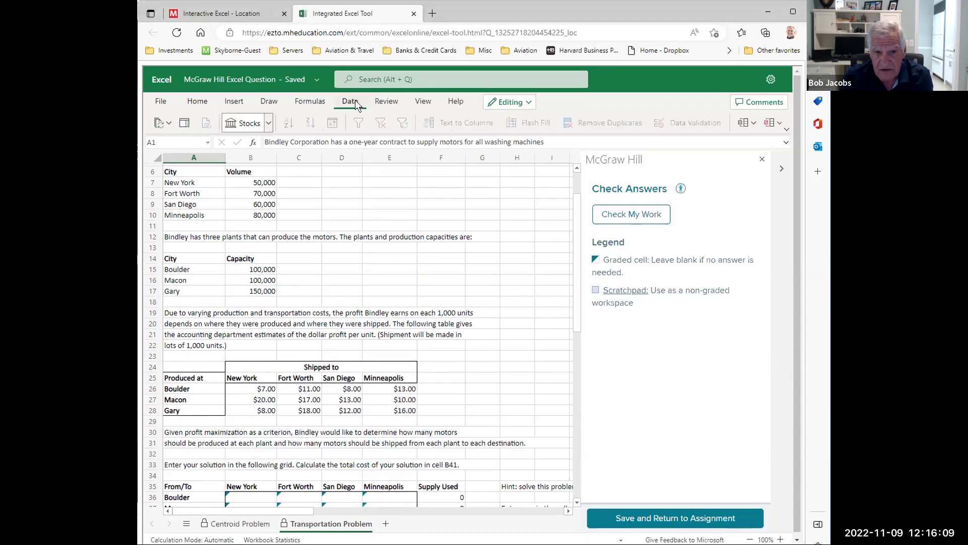
left_click(499, 311)
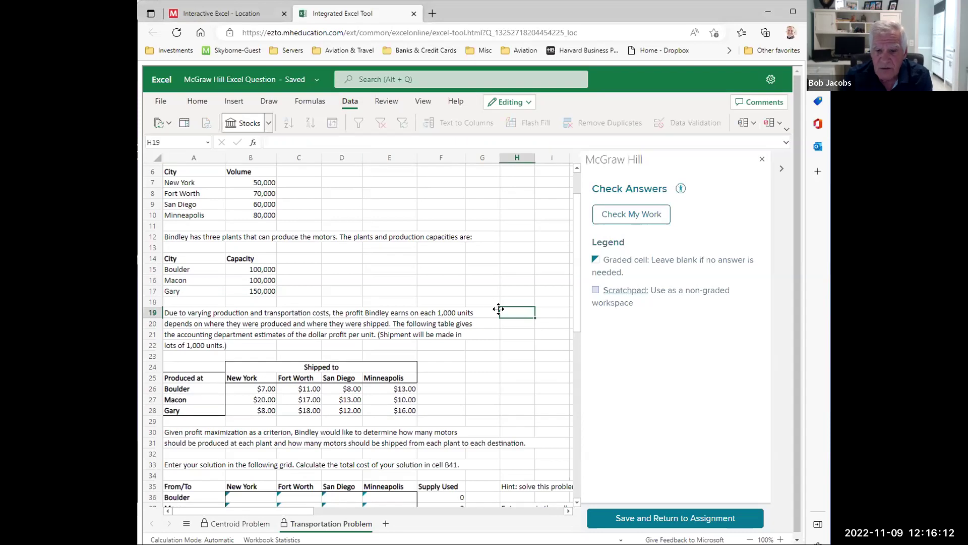
scroll(499, 309, "down", 2)
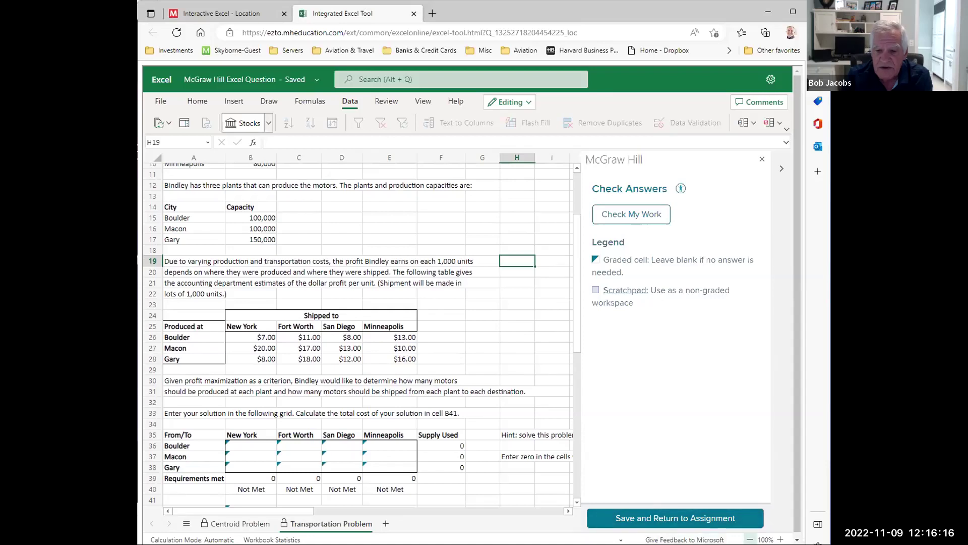
left_click(750, 539)
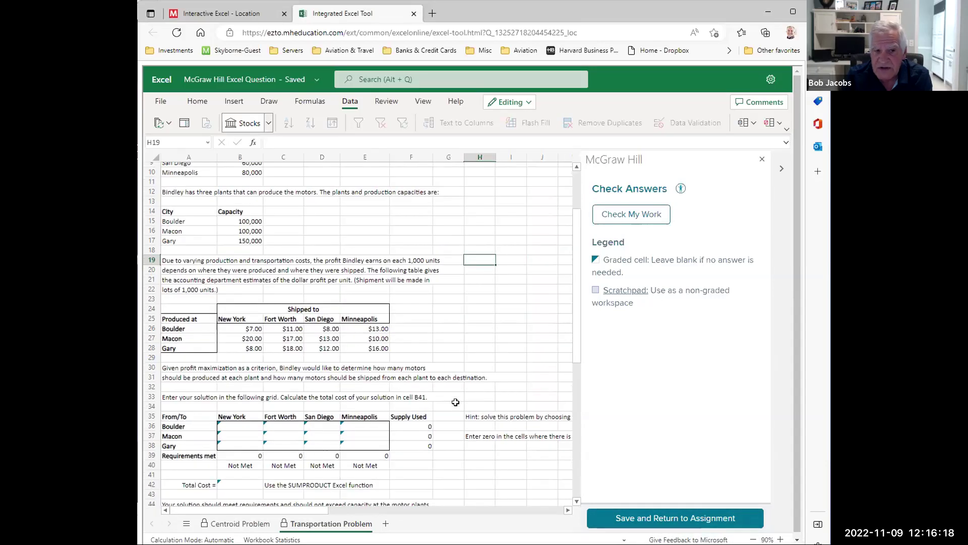
Review the problem statement, the demand, capacity and profit tables, and the hint in H35 for solving the transportation problem.
scroll(450, 396, "up", 2)
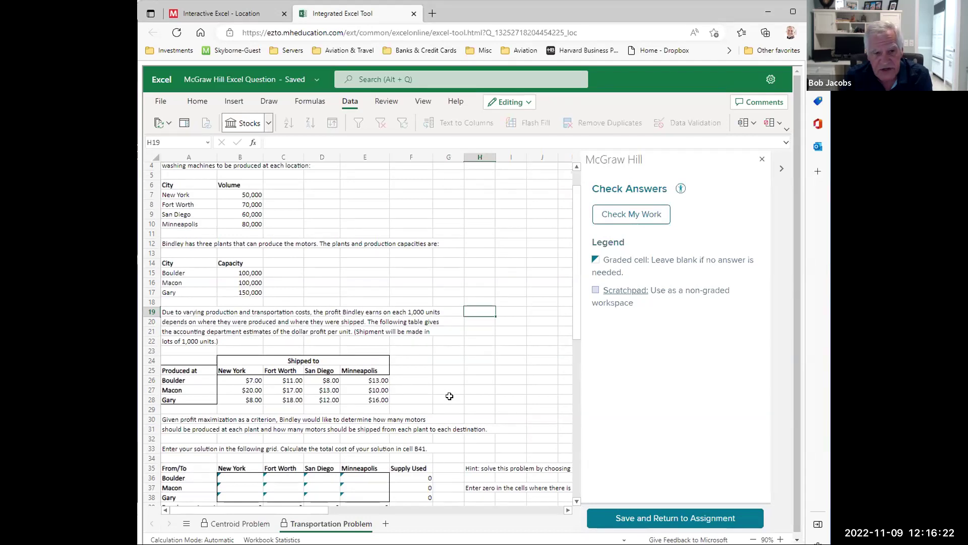
scroll(449, 397, "up", 1)
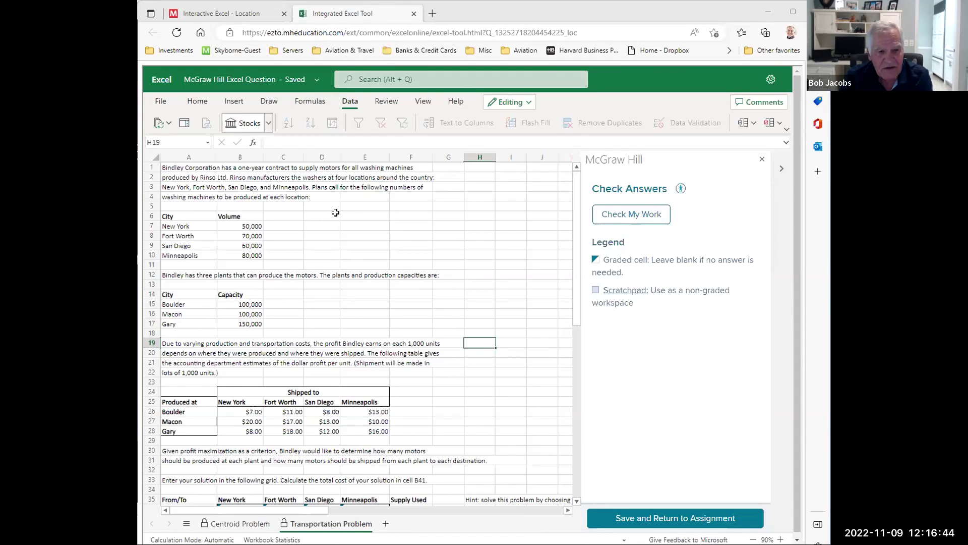
scroll(335, 213, "down", 2)
scroll(336, 212, "up", 2)
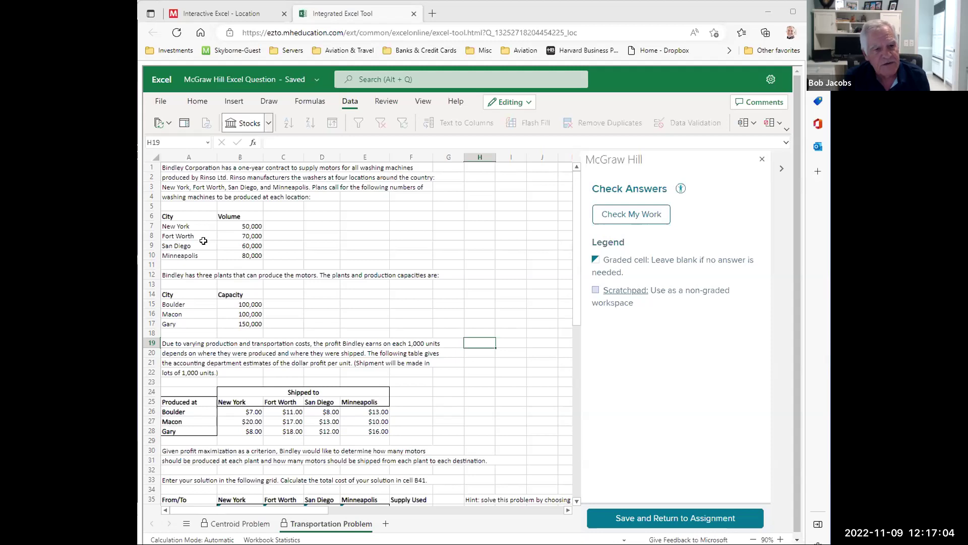
scroll(203, 241, "down", 1)
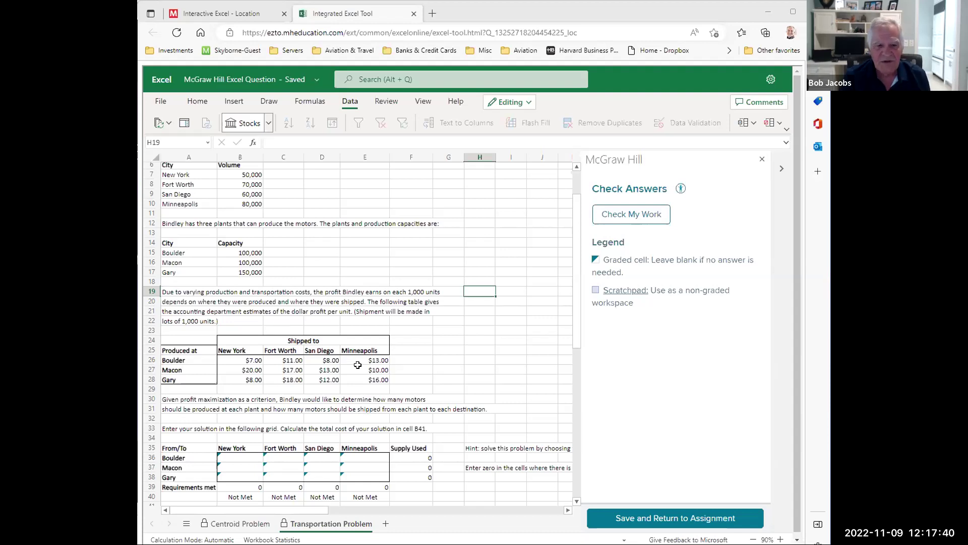
left_click(257, 369)
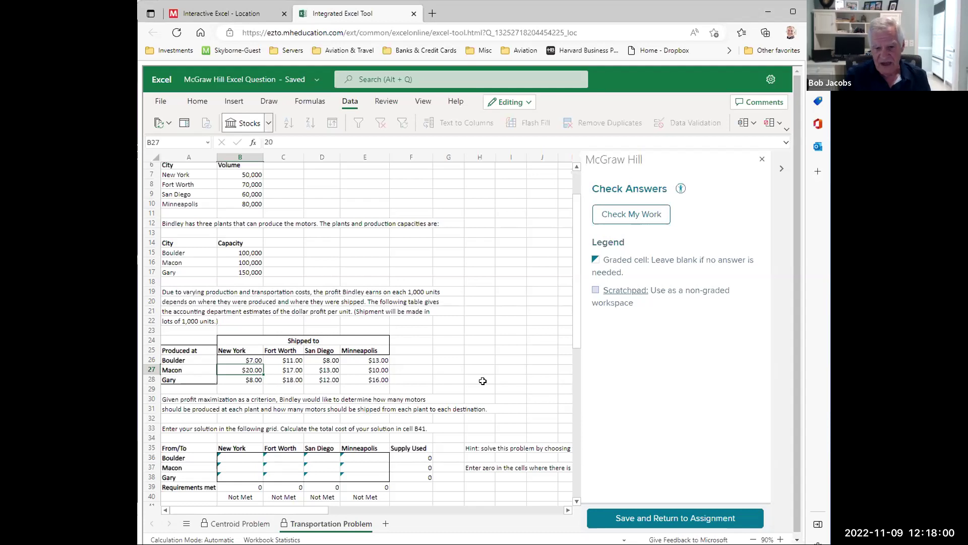
left_click(468, 443)
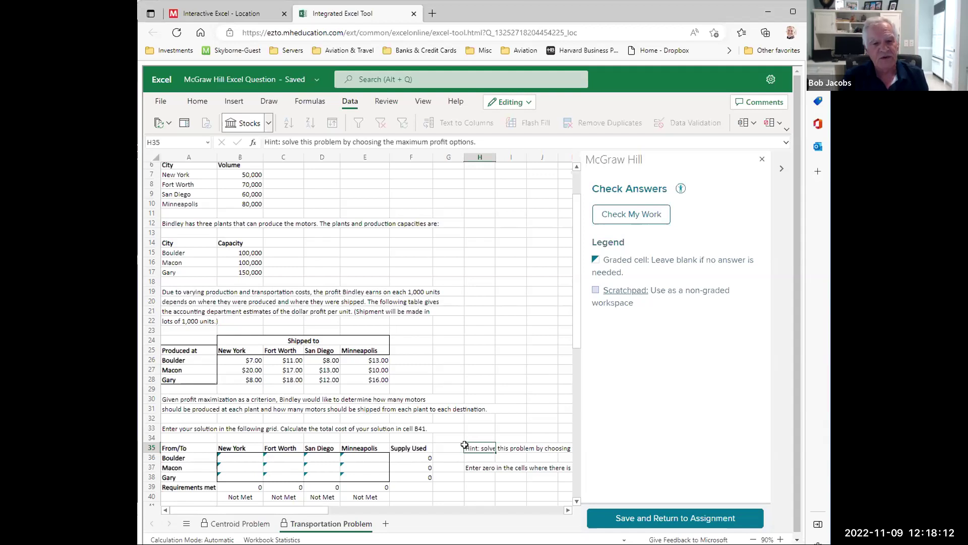
left_click(258, 372)
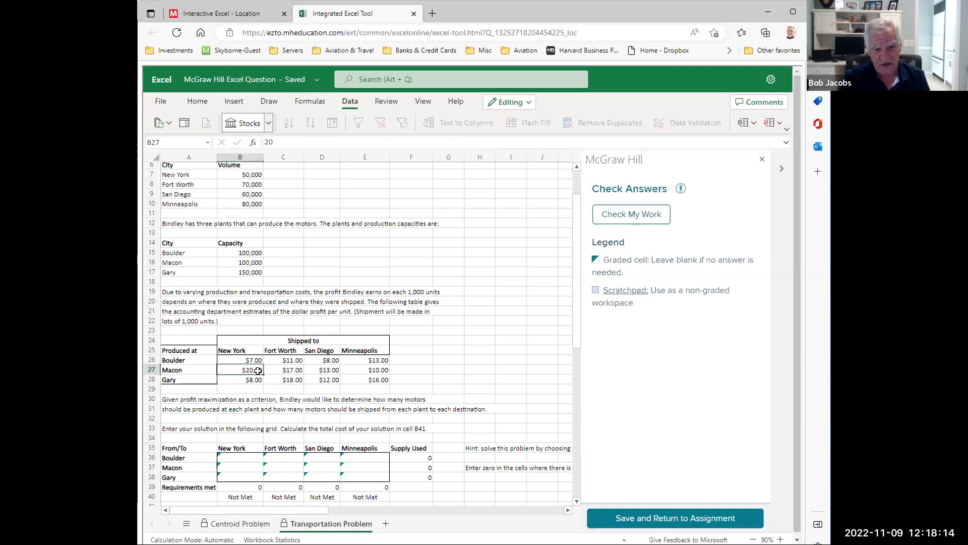
In the solution grid, allocate 50000 units from Macon to New York and 70000 units from Gary to Fort Worth.
left_click(250, 464)
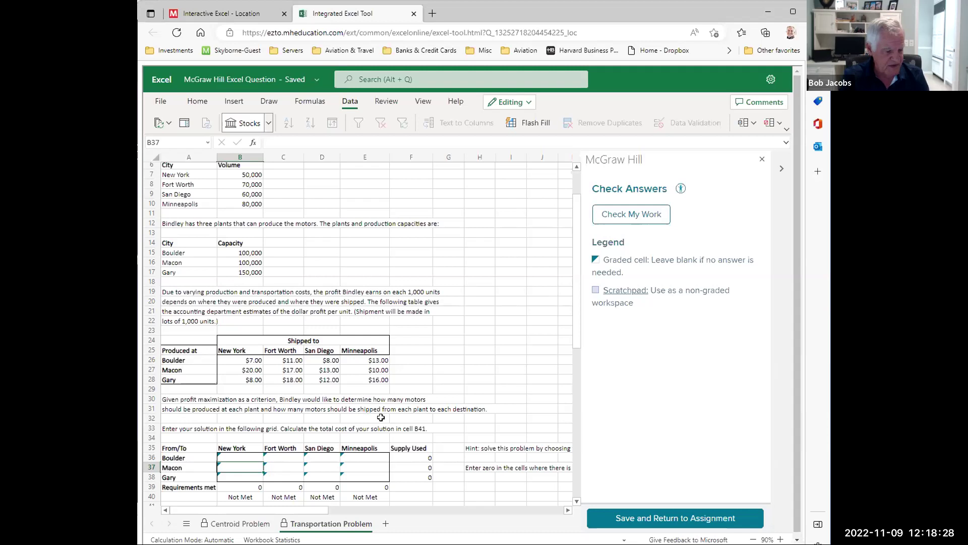
type("50000")
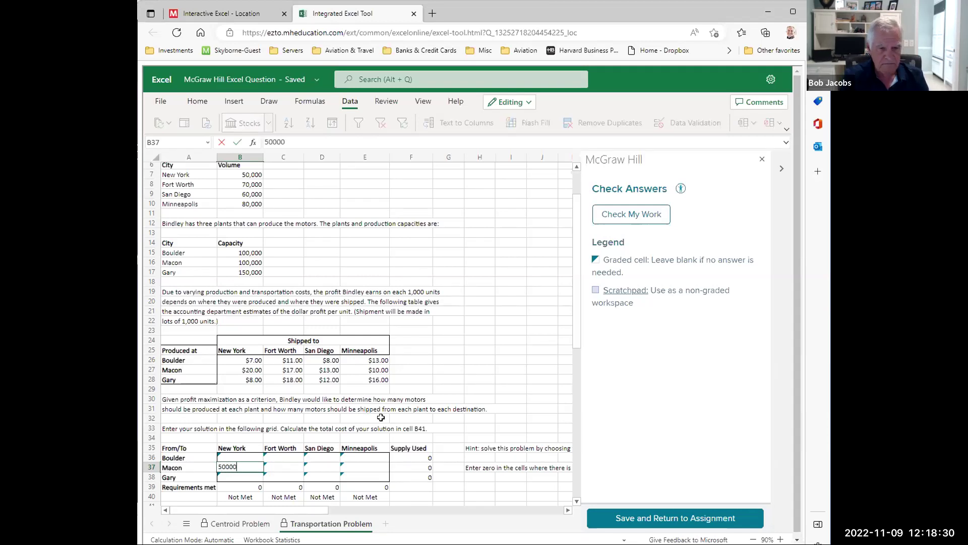
key("Return")
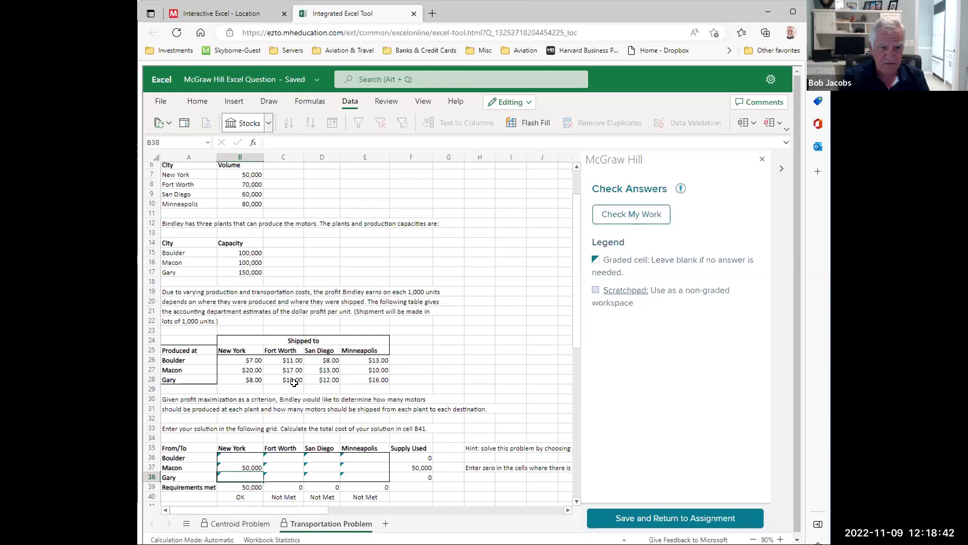
left_click(276, 476)
type("70000")
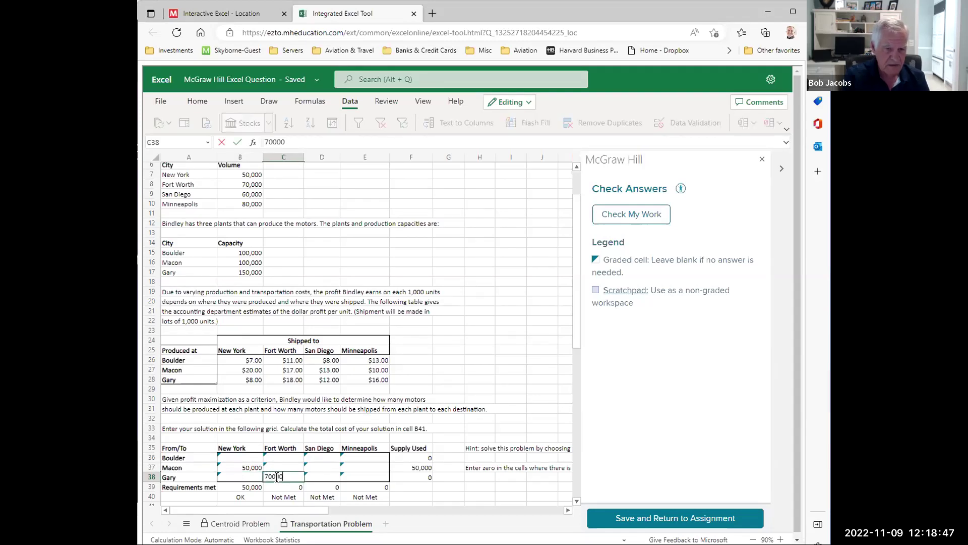
key("Return")
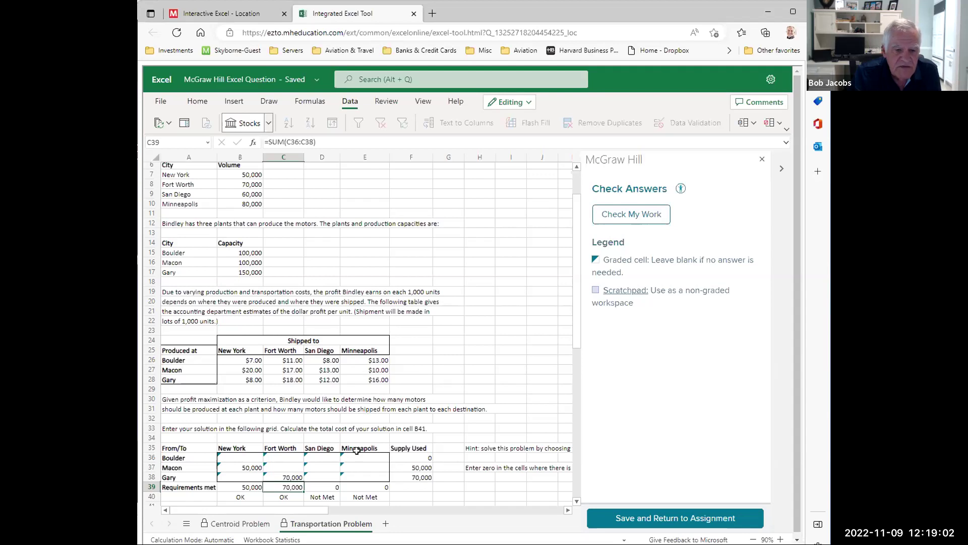
Try allocating 80000 units from Gary to Minneapolis and 60000 units from Macon to San Diego.
left_click(360, 477)
type("80000")
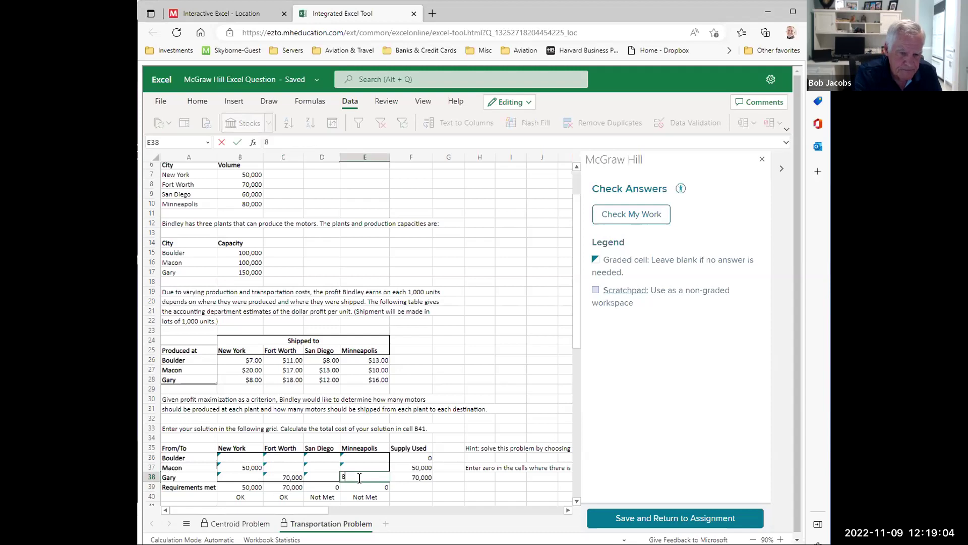
key("Return")
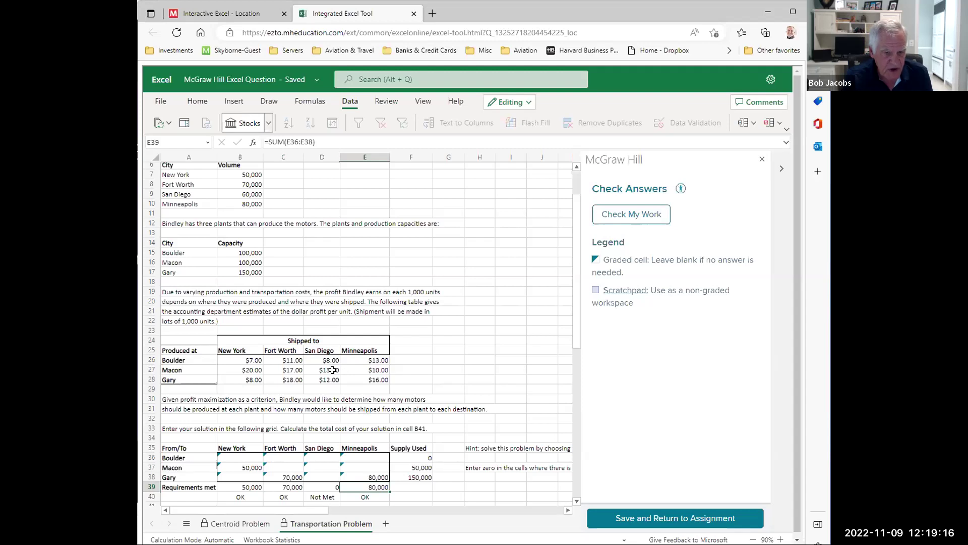
left_click(322, 468)
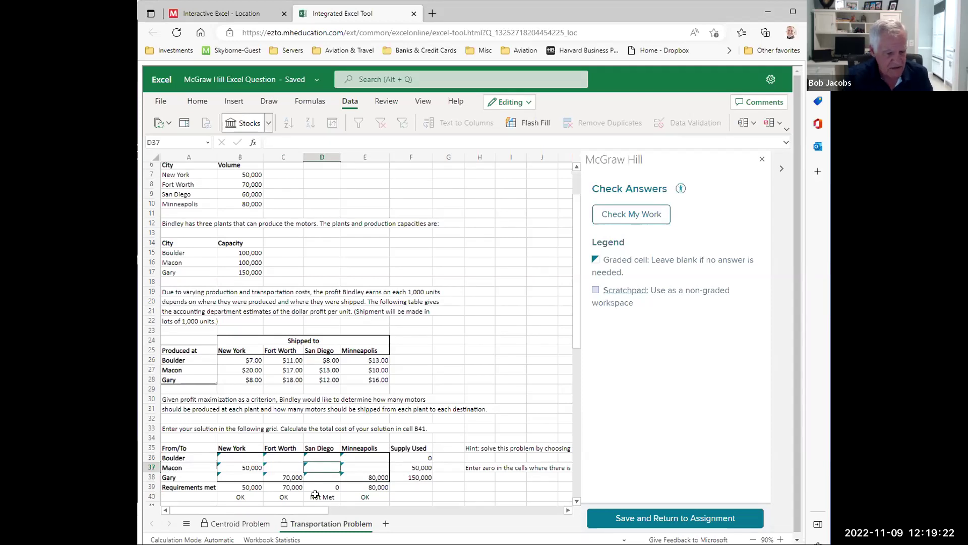
type("60,000")
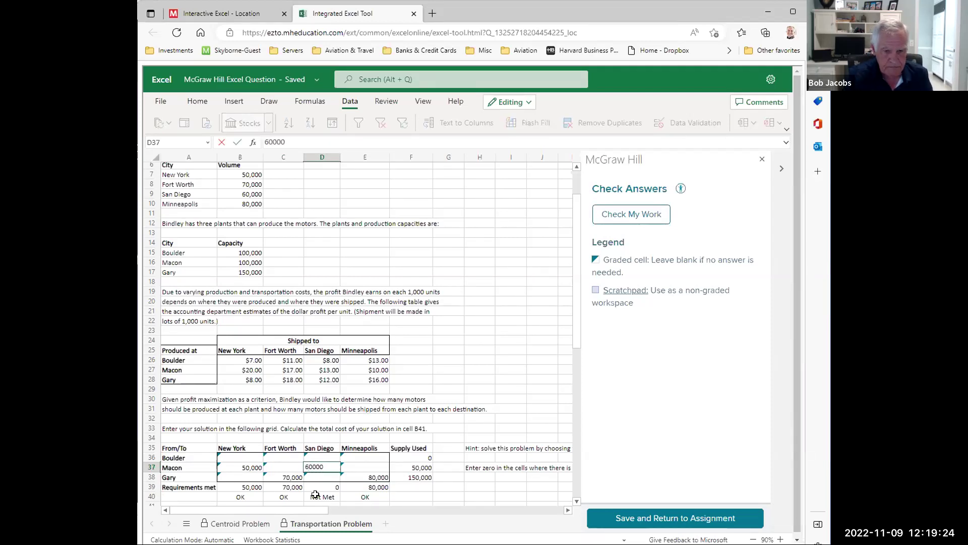
key("Return")
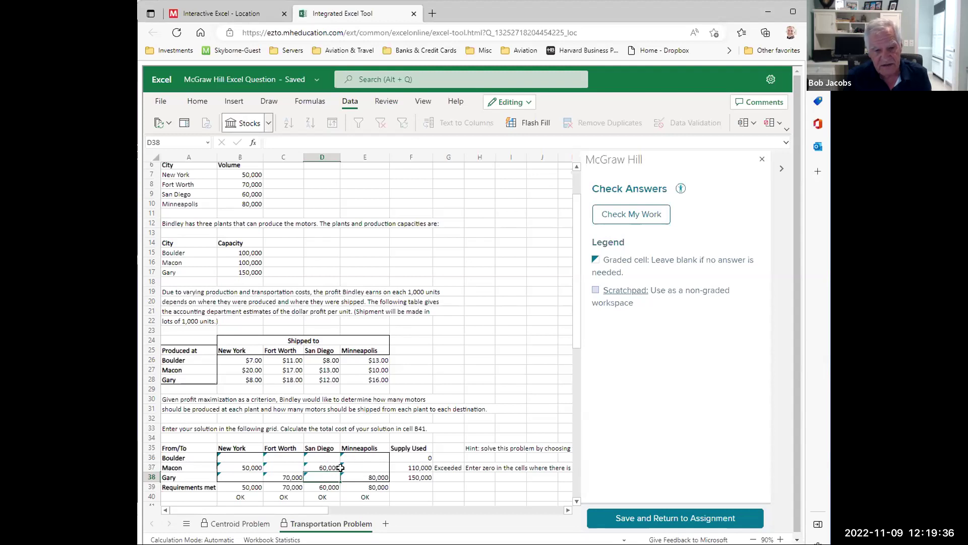
Split the San Diego shipments into 50000 units from Macon and 10000 units from Gary.
left_click(324, 466)
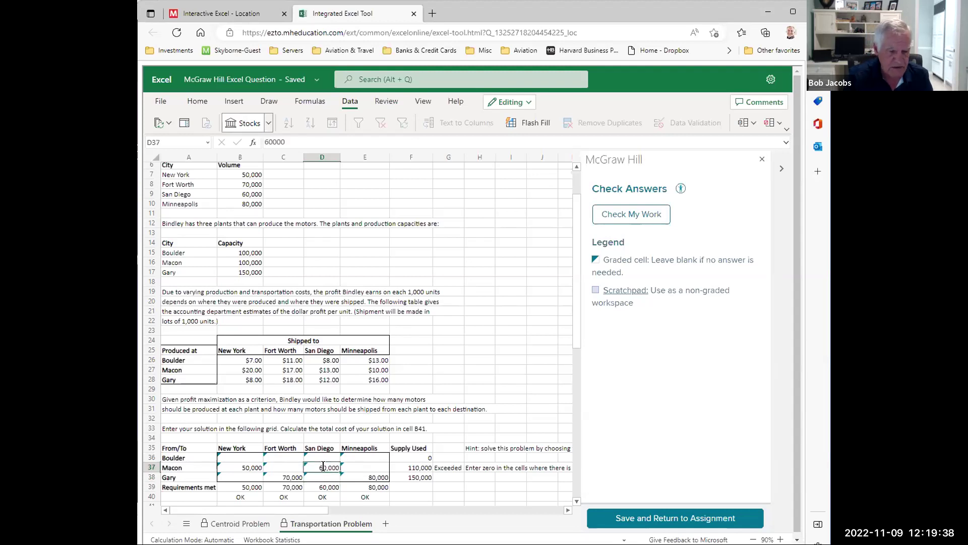
type("50,000")
key("Return")
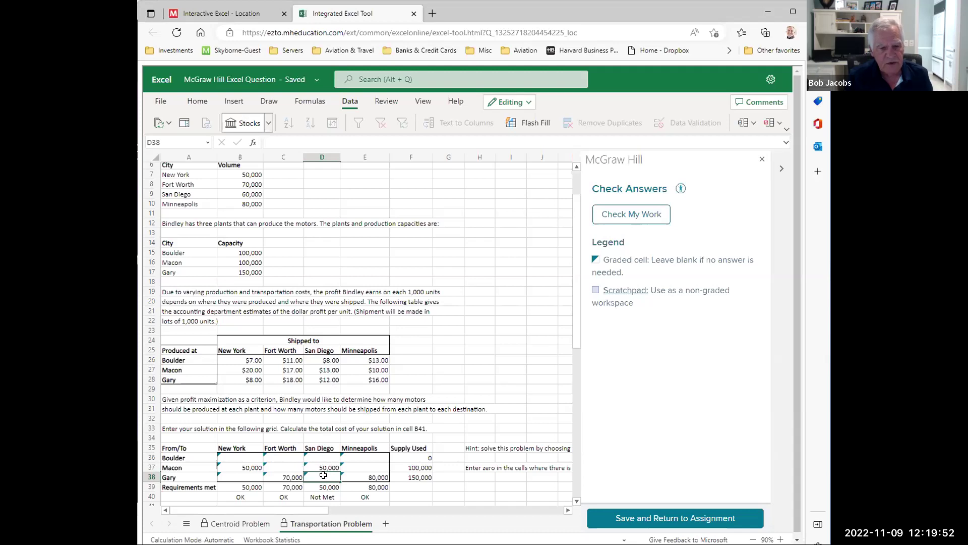
type("10,0")
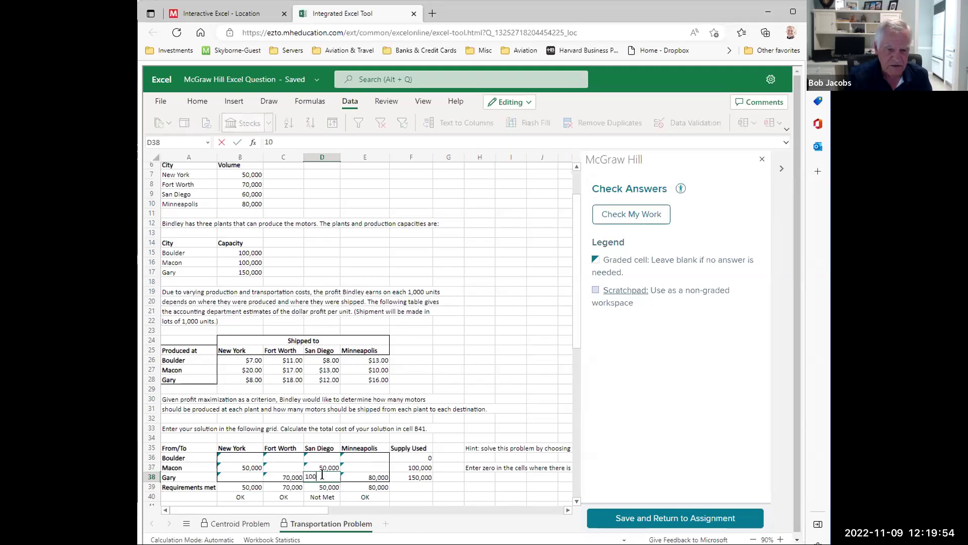
type("00")
key("Return")
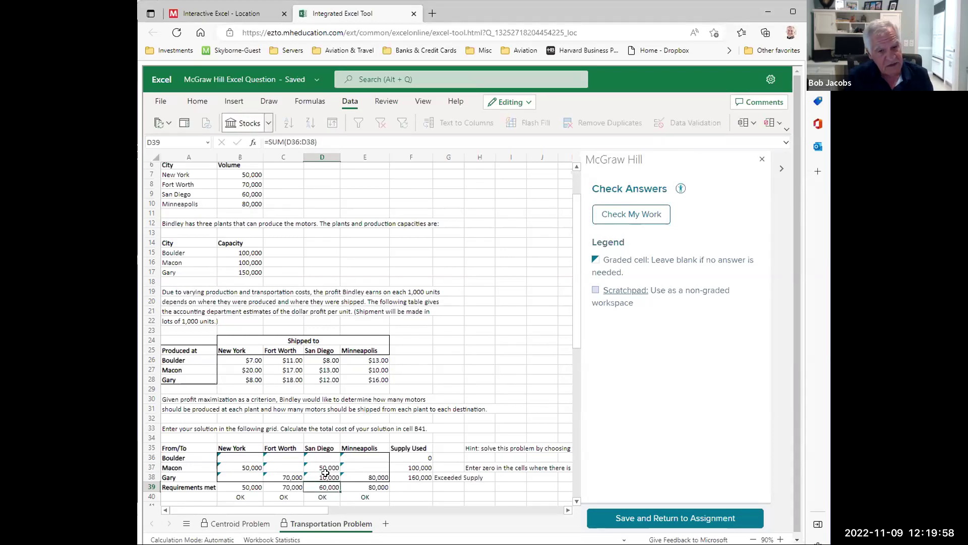
Supply Minneapolis with 70000 units from Gary and 10000 units from Boulder, and check the worksheet answers.
left_click(363, 477)
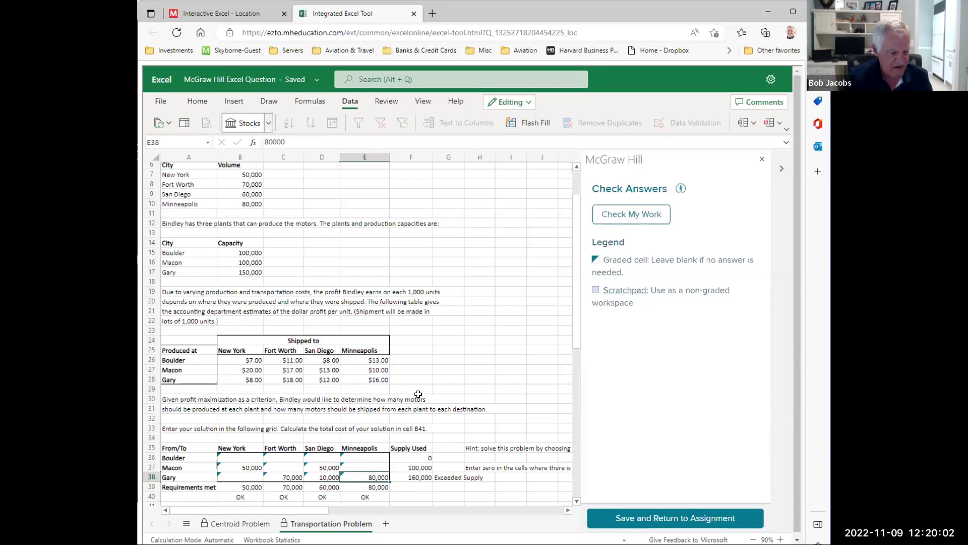
type("70000")
key("Return")
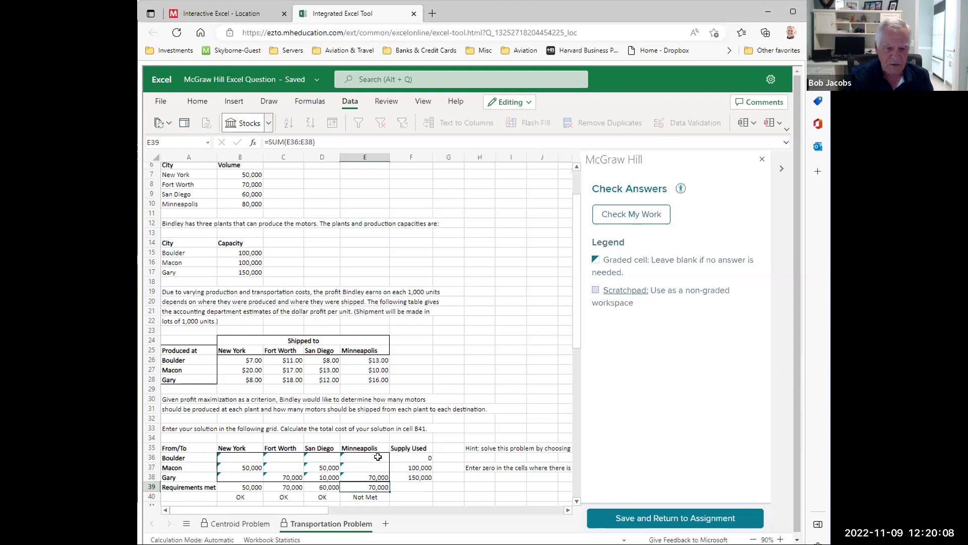
left_click(378, 457)
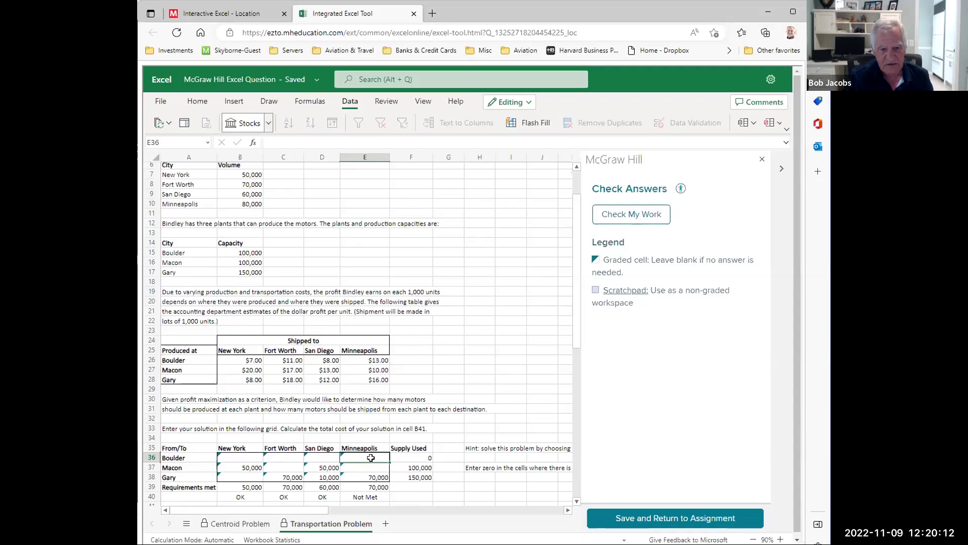
type("100000")
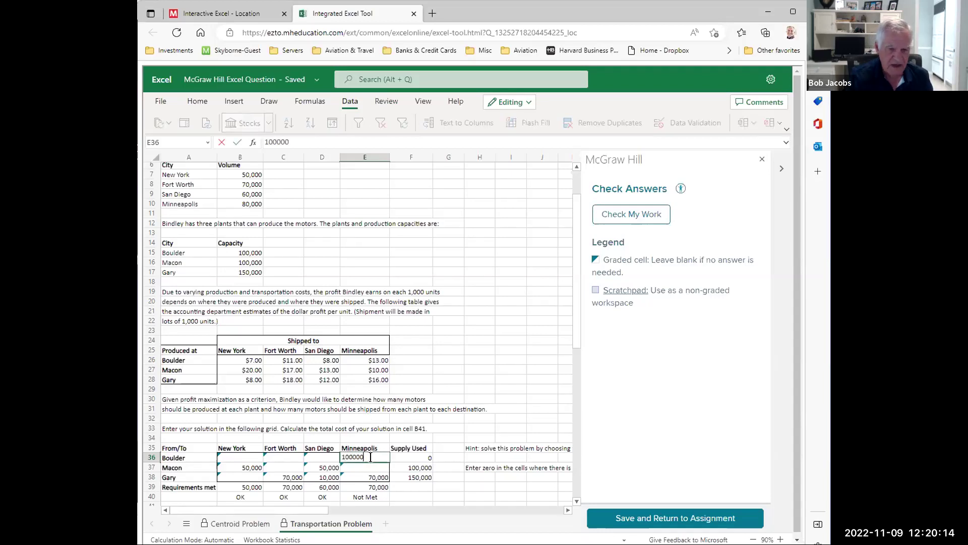
key("BackSpace")
key("Return")
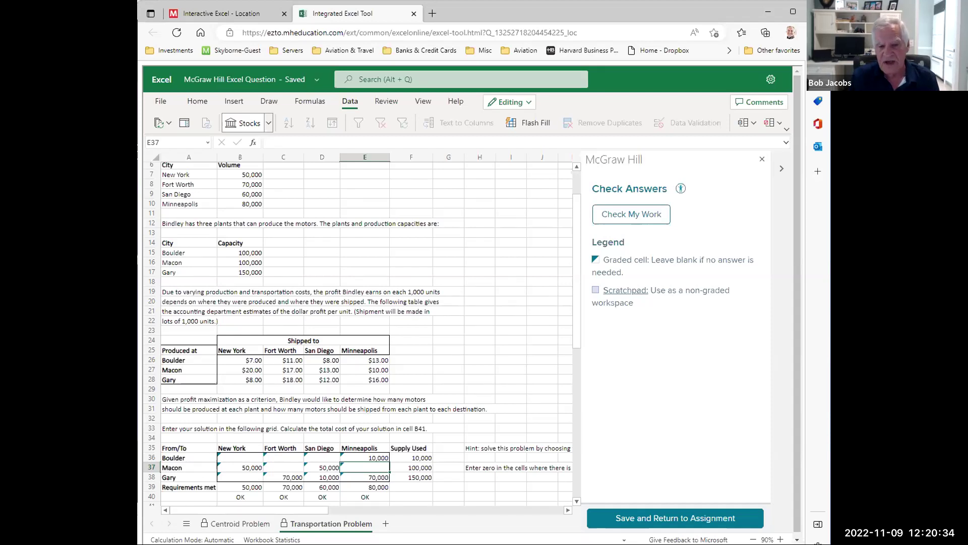
left_click(637, 215)
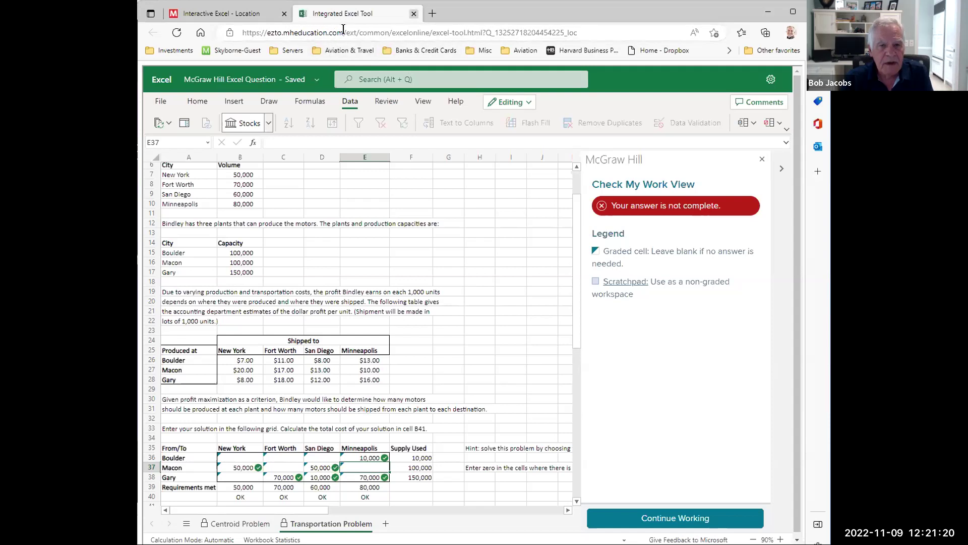
Close the Location spreadsheet and return from student view to the instructor's course home page.
left_click(414, 13)
left_click(528, 92)
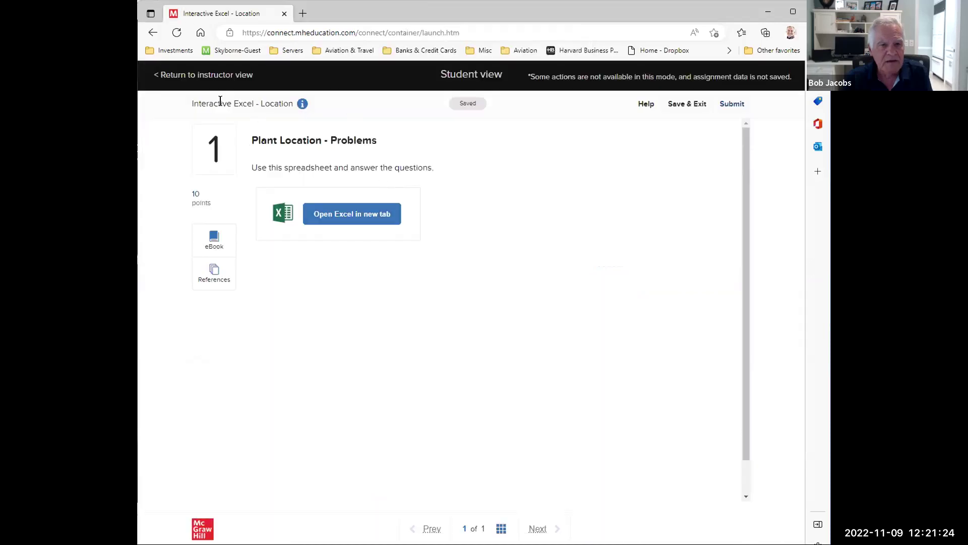
left_click(205, 77)
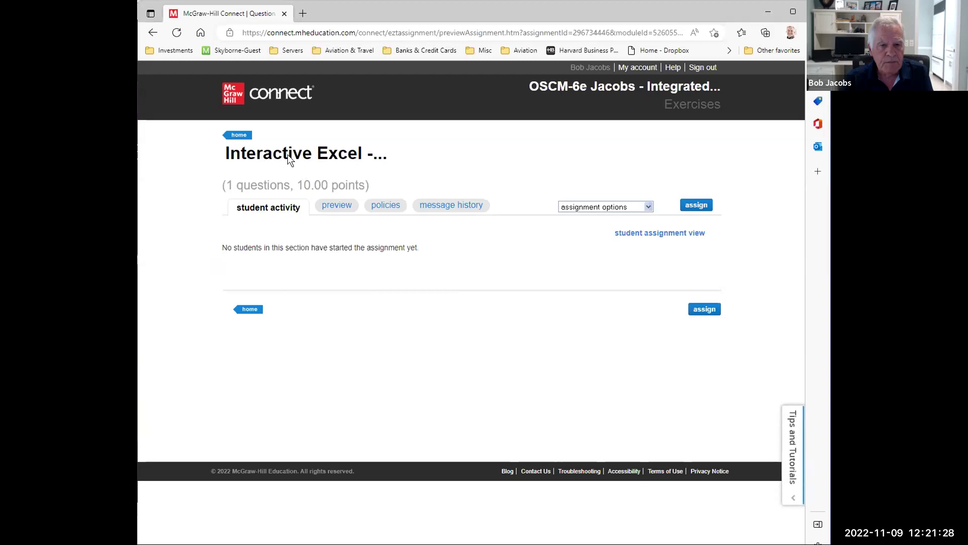
left_click(239, 136)
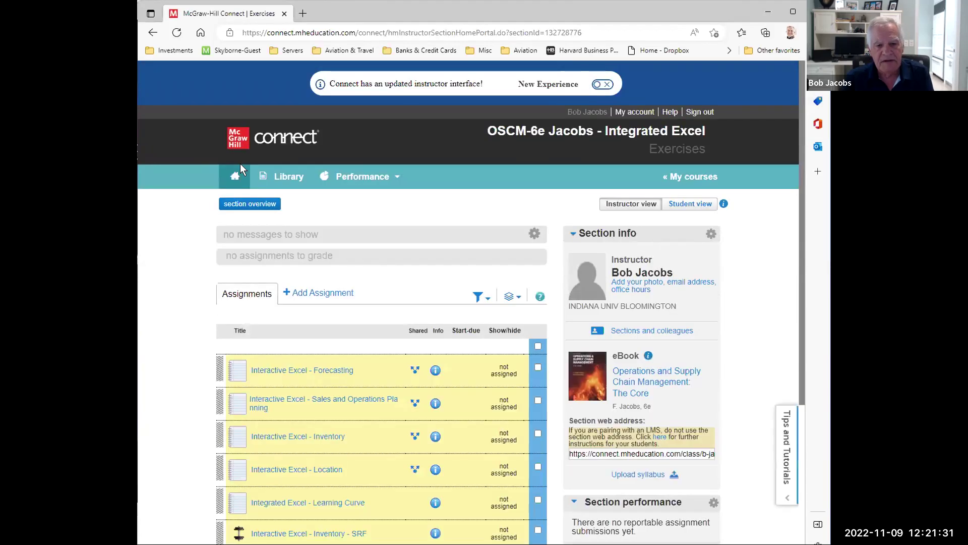
Open the Interactive Excel - Inventory assignment in student view and launch its Big10Sweaters spreadsheet, accepting the answer grading policy.
left_click(332, 440)
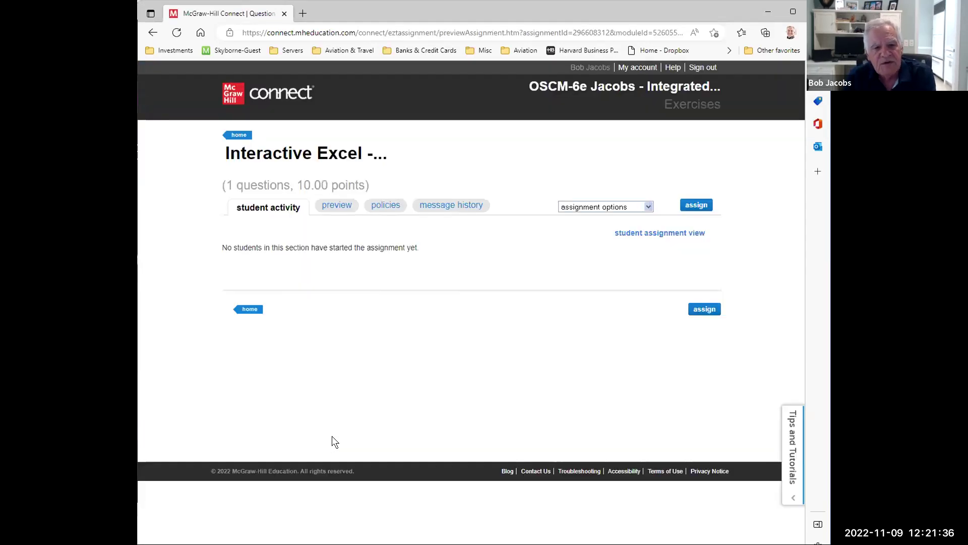
left_click(658, 237)
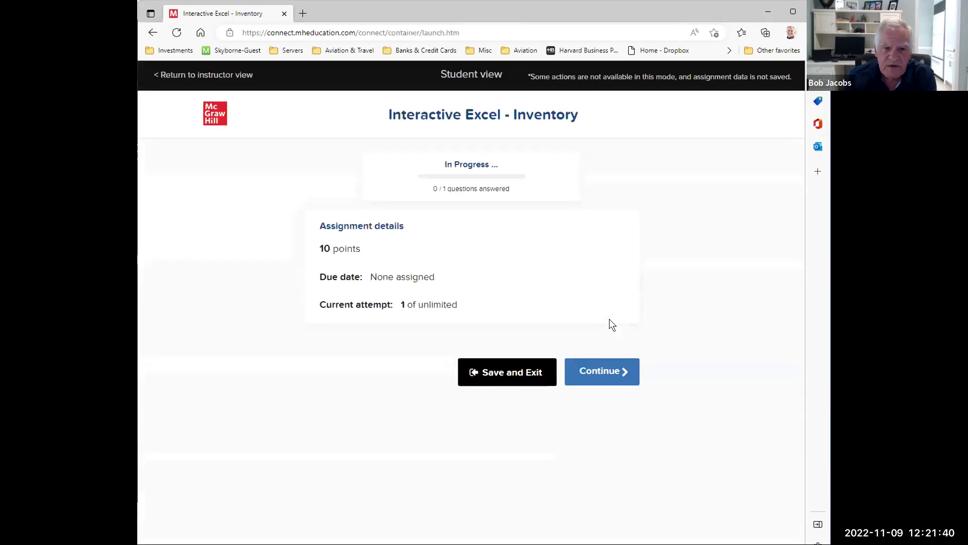
left_click(600, 372)
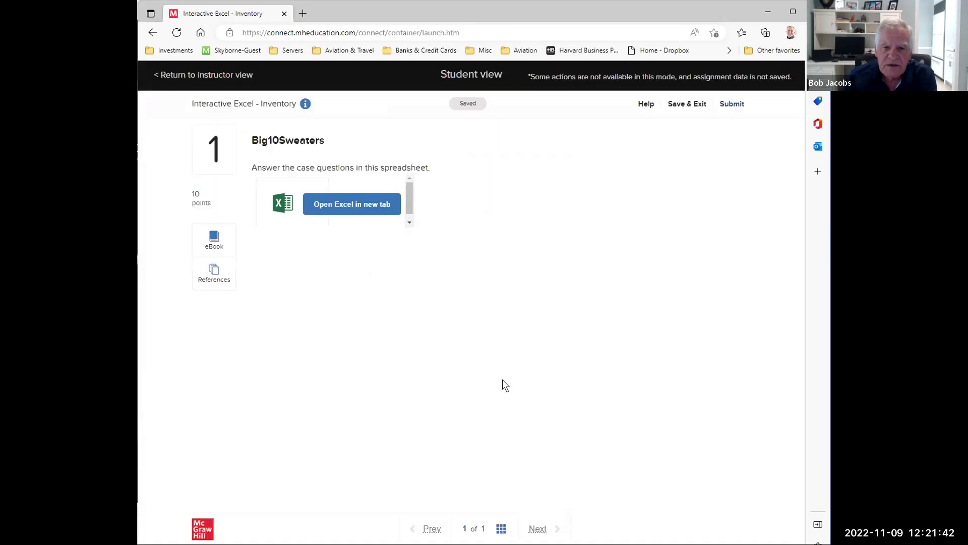
left_click(343, 204)
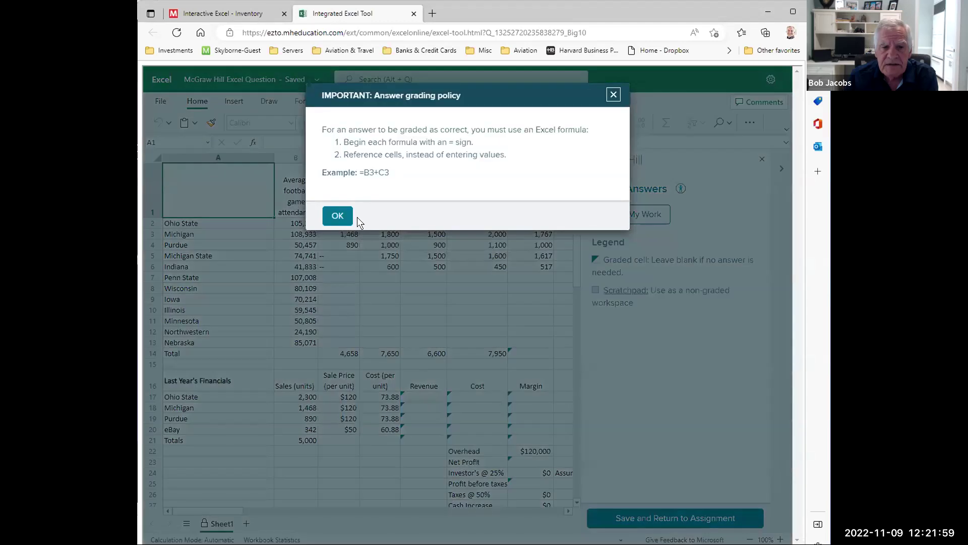
left_click(346, 216)
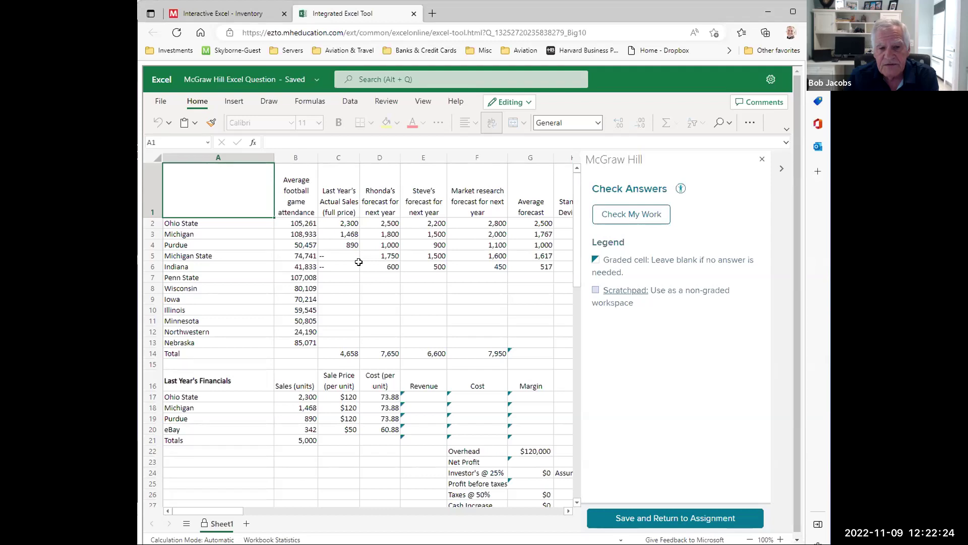
Enter an AVERAGE formula over G2:G6 in the Average forecast column's Total row, cell G14.
scroll(359, 258, "down", 3)
scroll(360, 258, "up", 2)
scroll(361, 258, "up", 1)
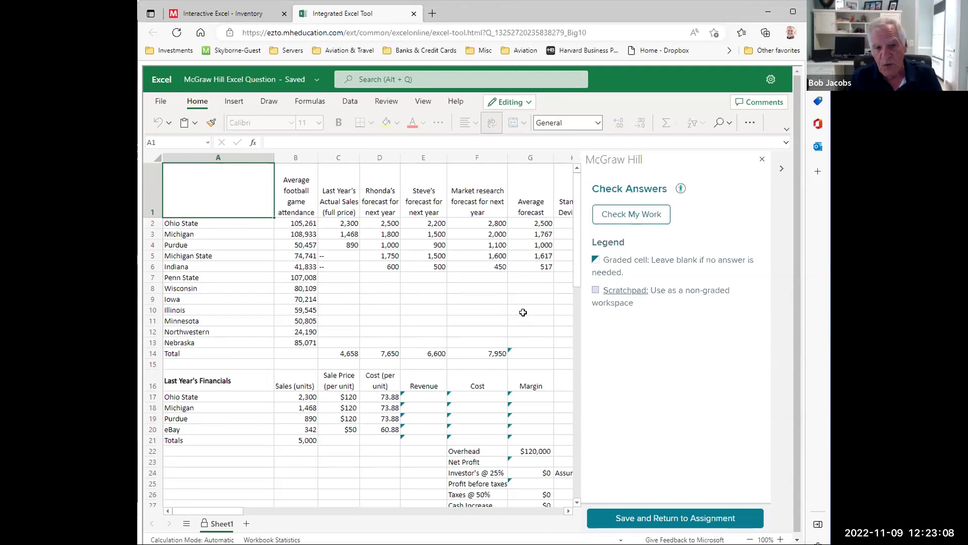
left_click(532, 356)
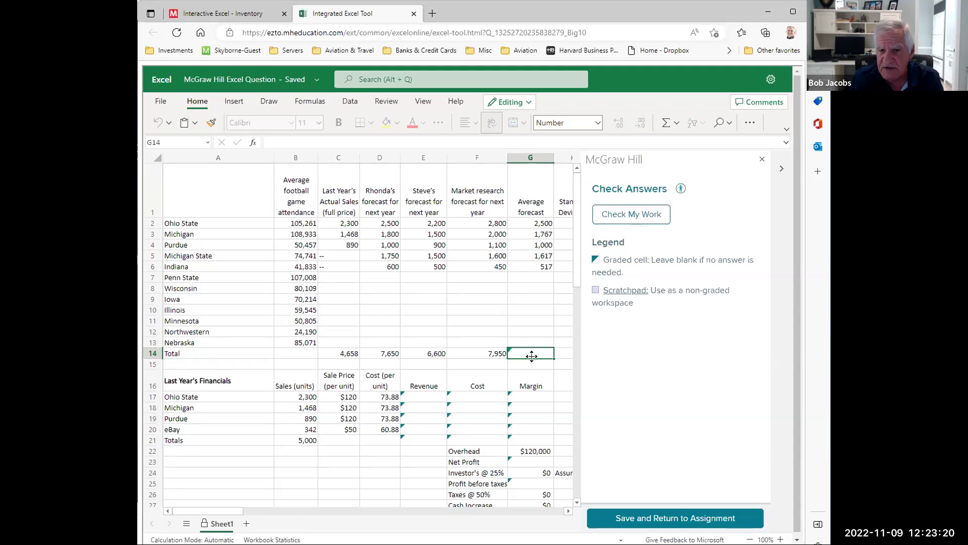
type("=")
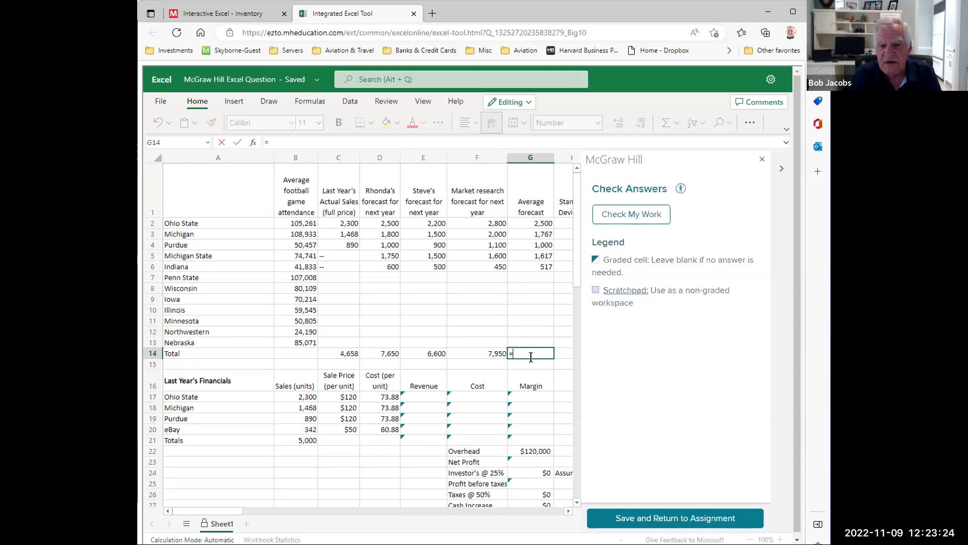
type("average(")
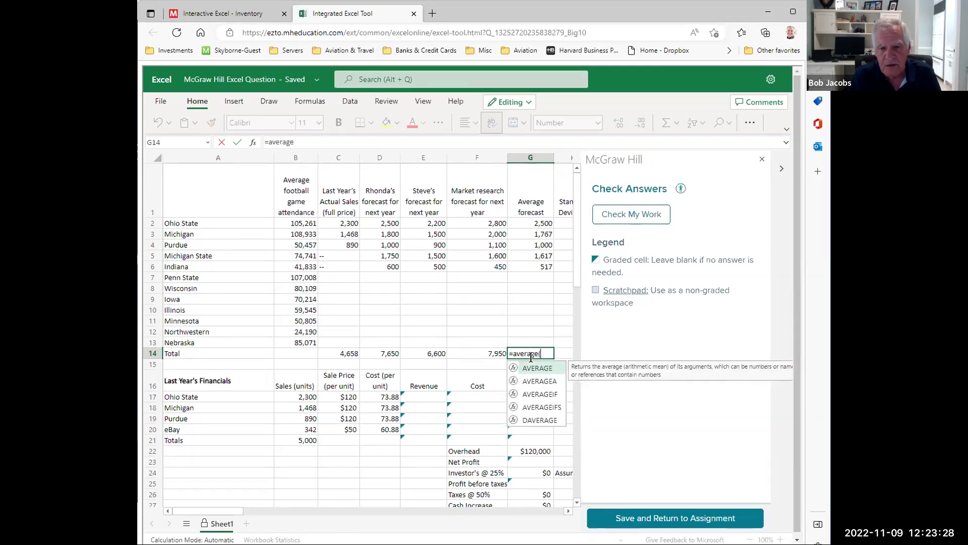
left_click_drag(549, 225, 541, 260)
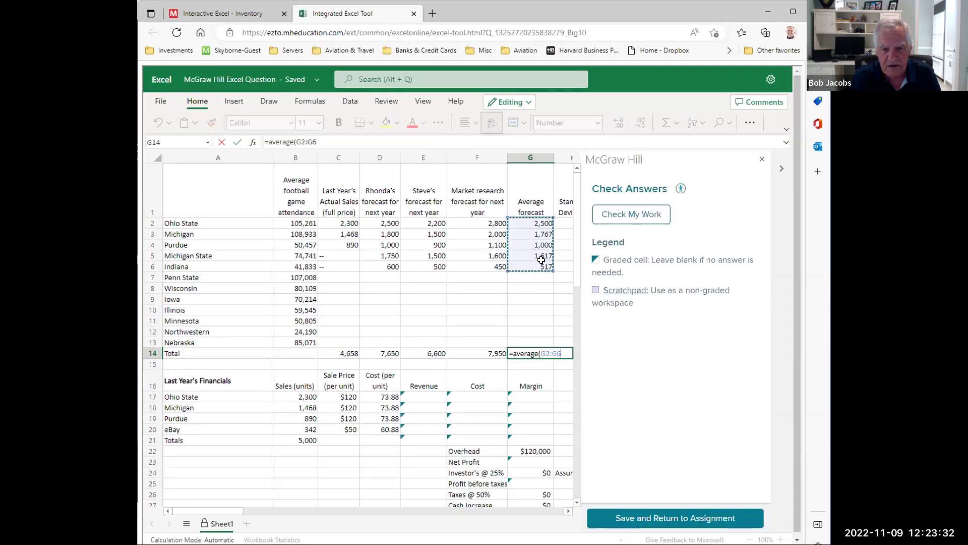
key("Return")
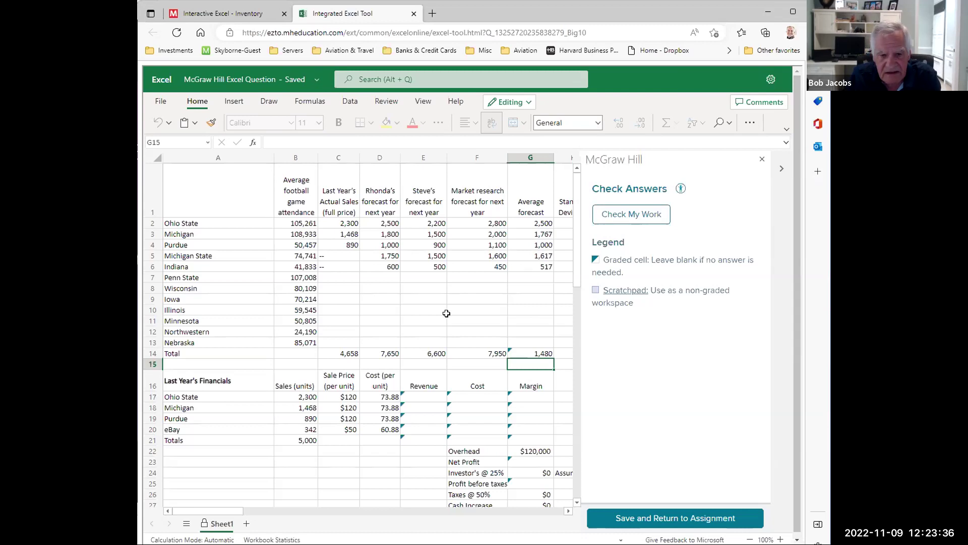
Calculate Ohio State's revenue in E17 by multiplying its sales units by its sale price (=B17*C17).
scroll(446, 314, "down", 3)
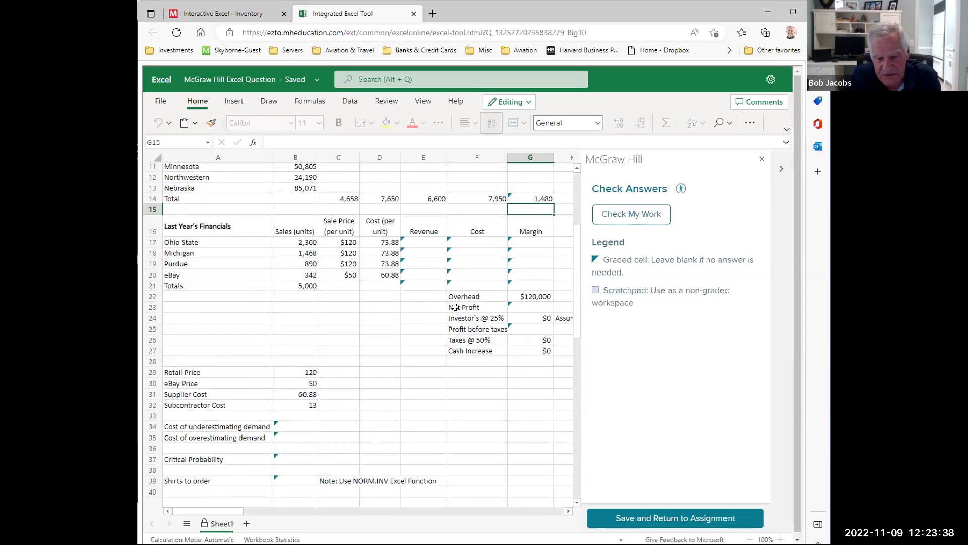
left_click(428, 240)
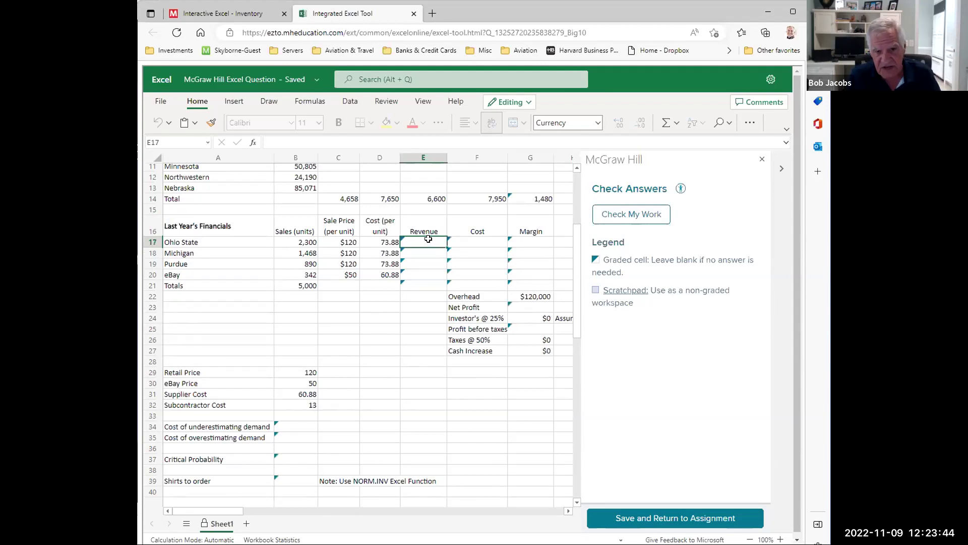
type("=")
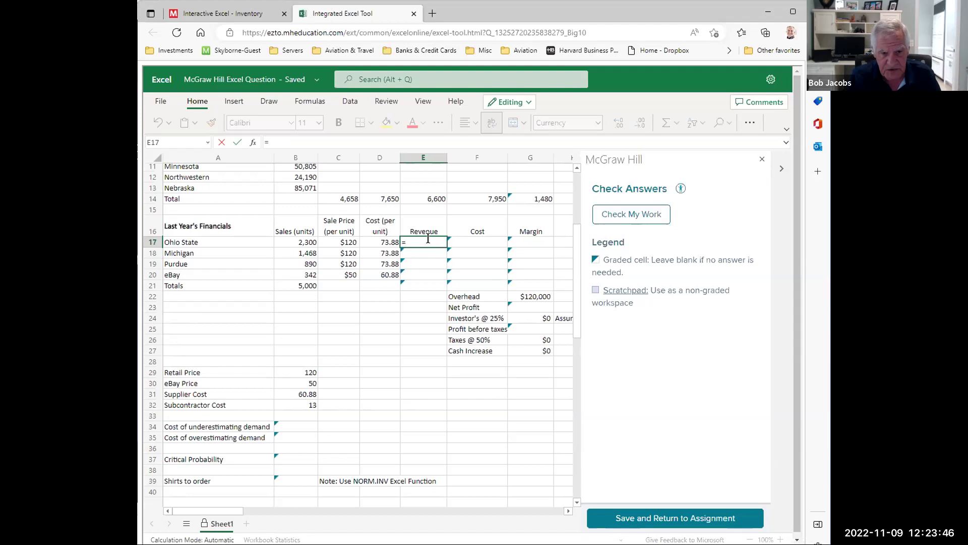
left_click(296, 240)
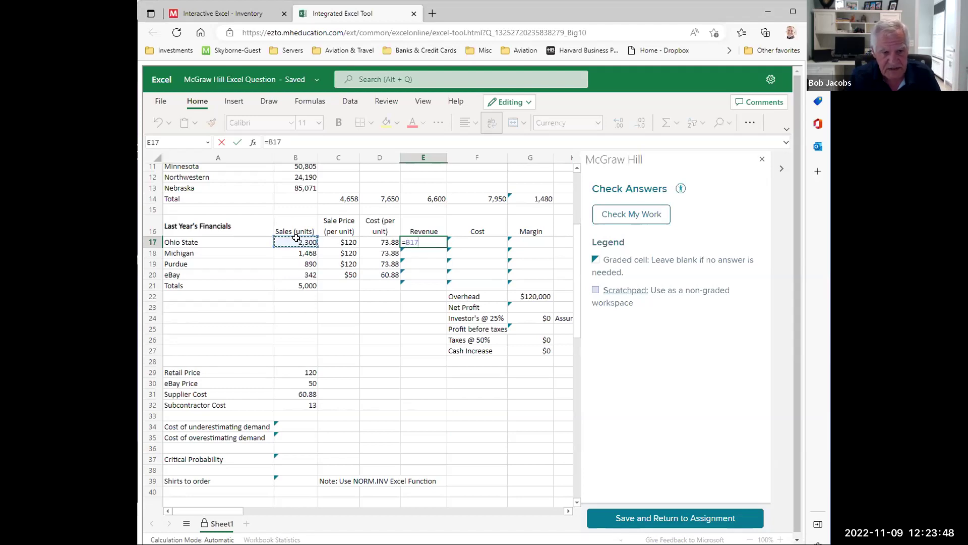
type("*")
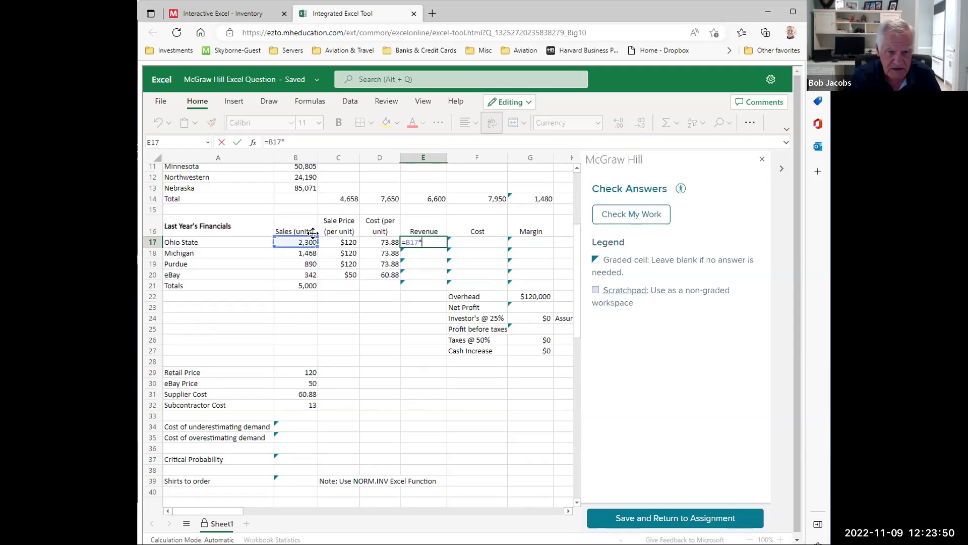
left_click(345, 242)
key("Return")
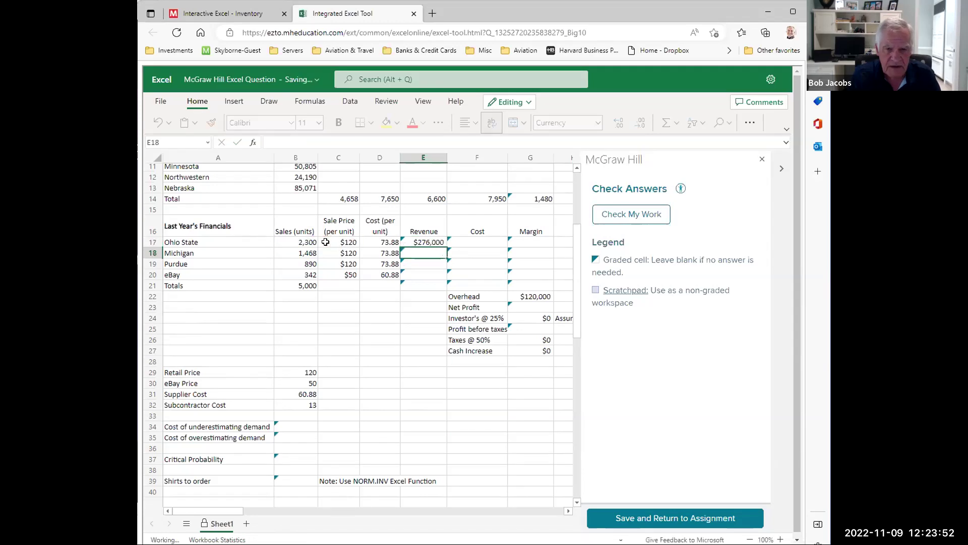
Calculate Ohio State's cost in F17 by multiplying its sales units by its unit cost (=B17*D17).
left_click(476, 241)
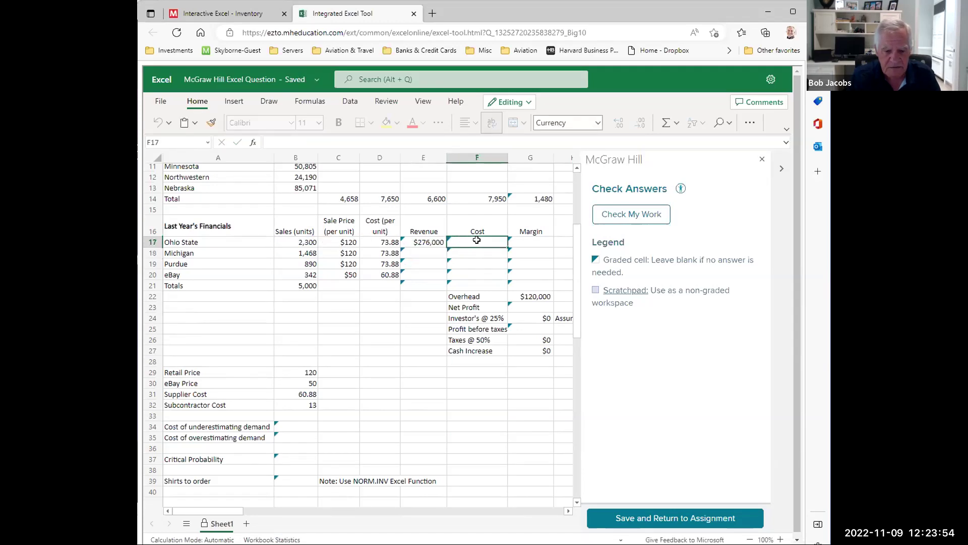
type("=")
left_click(309, 243)
type("*")
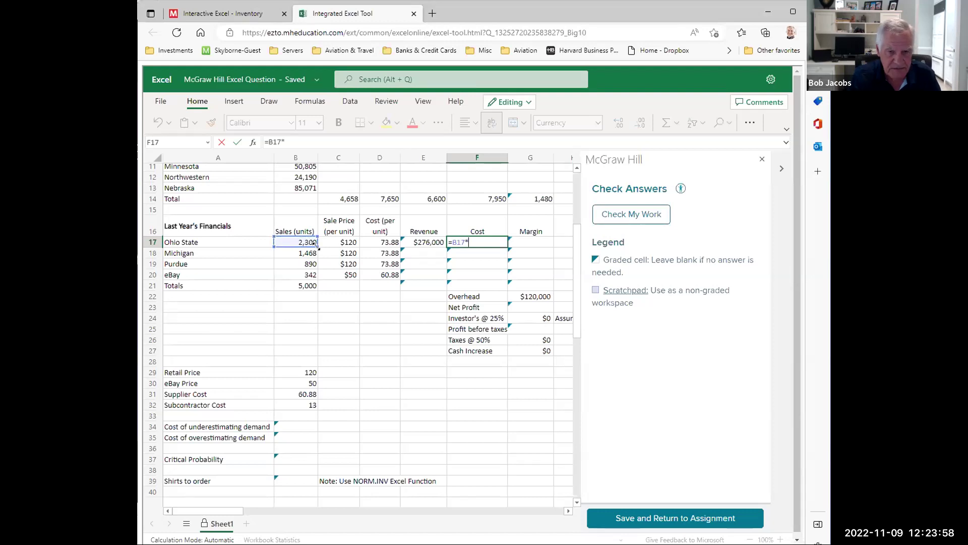
left_click(381, 243)
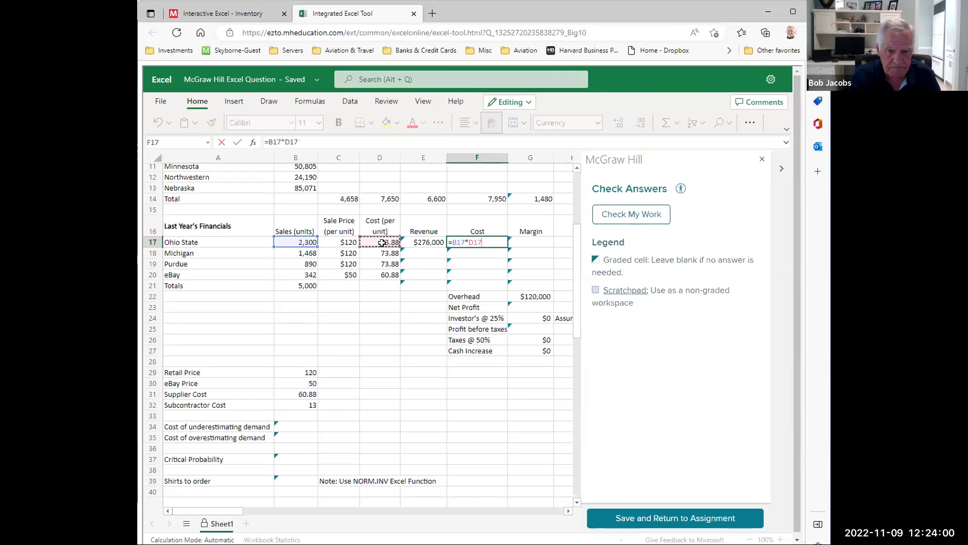
key("Return")
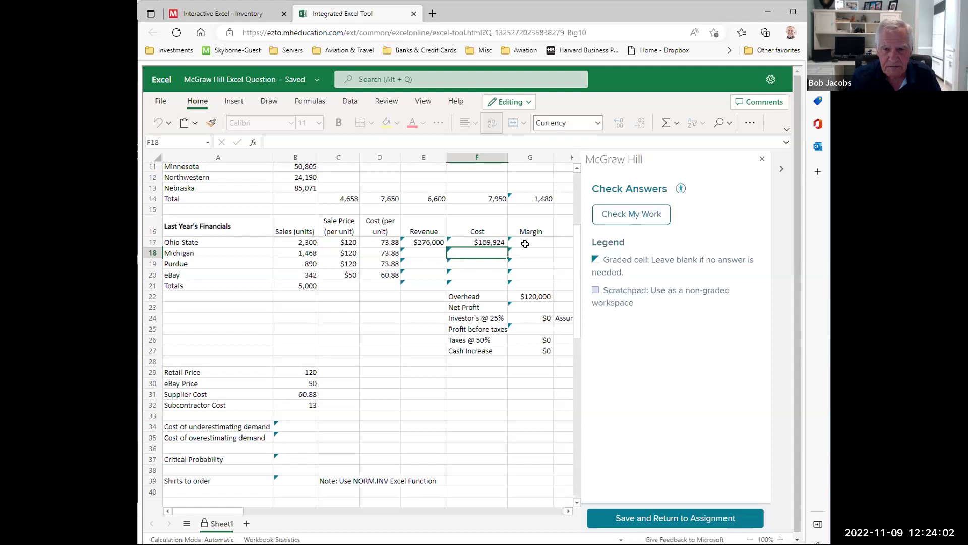
Calculate Ohio State's margin in G17 as revenue minus cost, and fill the revenue, cost and margin formulas down through the eBay row.
left_click(525, 244)
type("=")
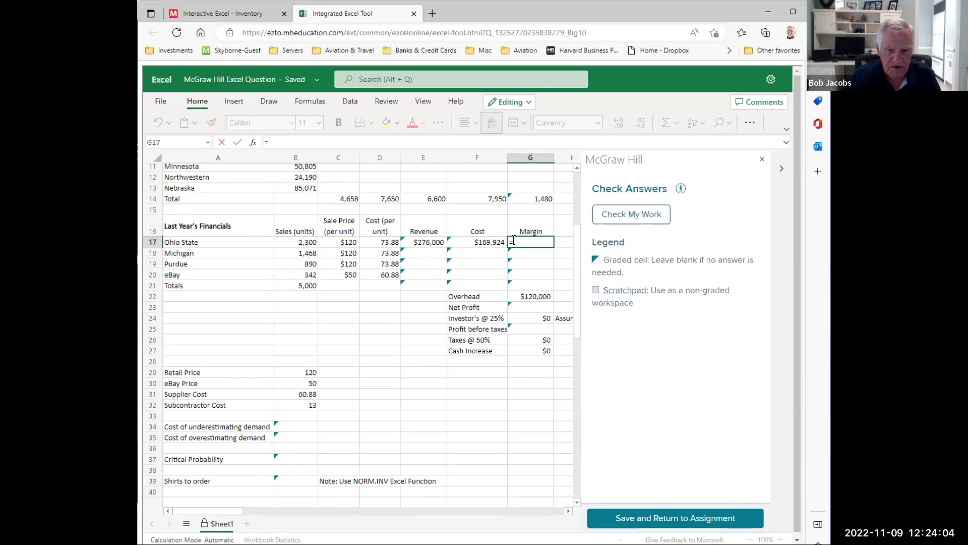
left_click(436, 242)
type("-")
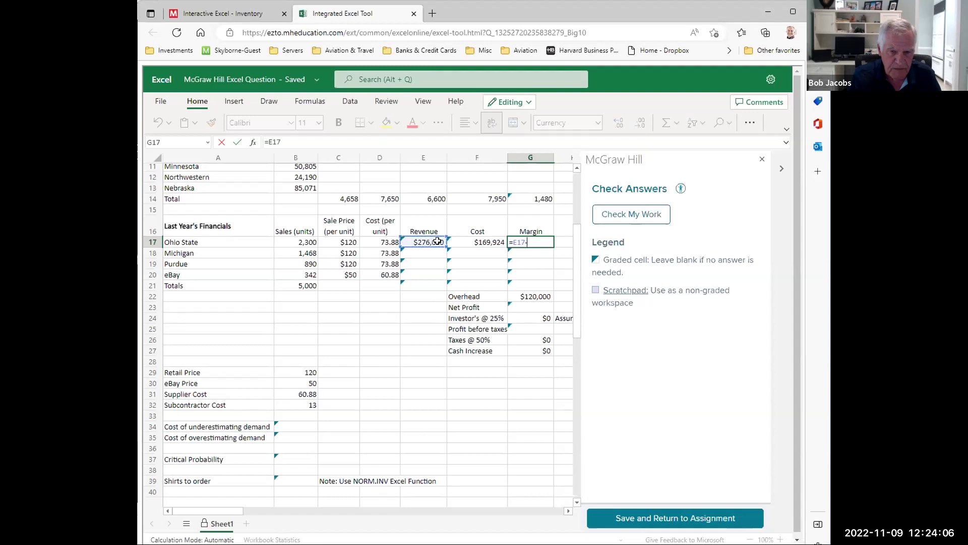
left_click(485, 243)
key("Return")
left_click_drag(437, 243, 552, 279)
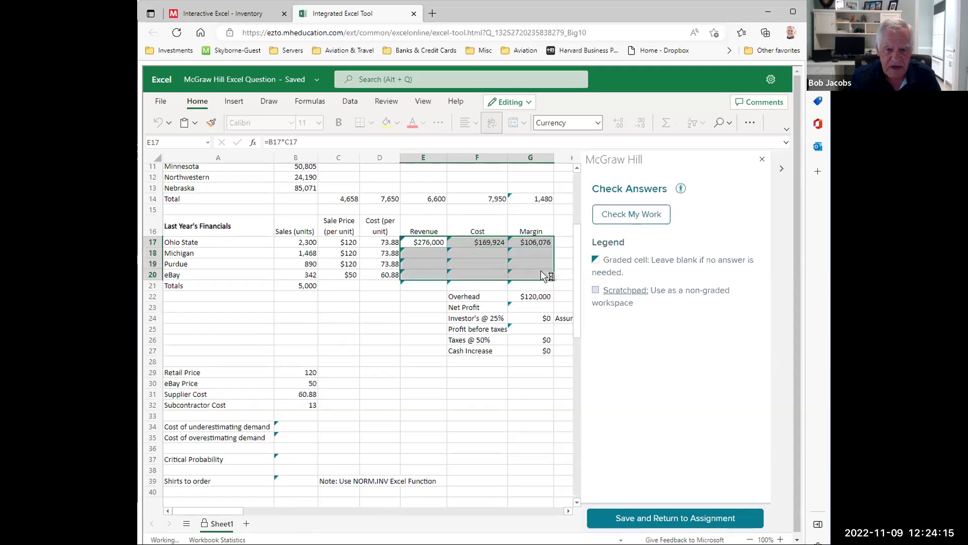
Total the revenue in E21 with a SUM formula over E17:E20.
left_click(424, 286)
type("=")
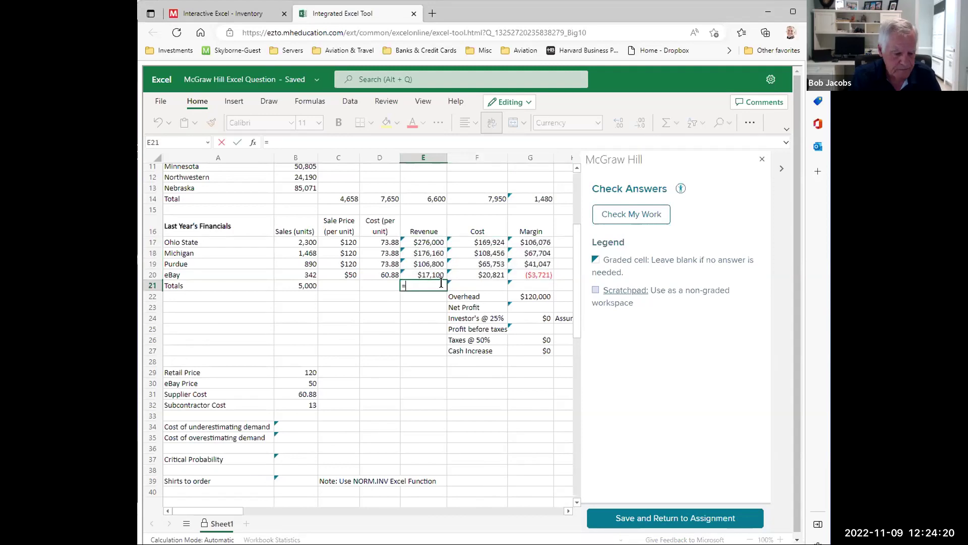
type("sum(")
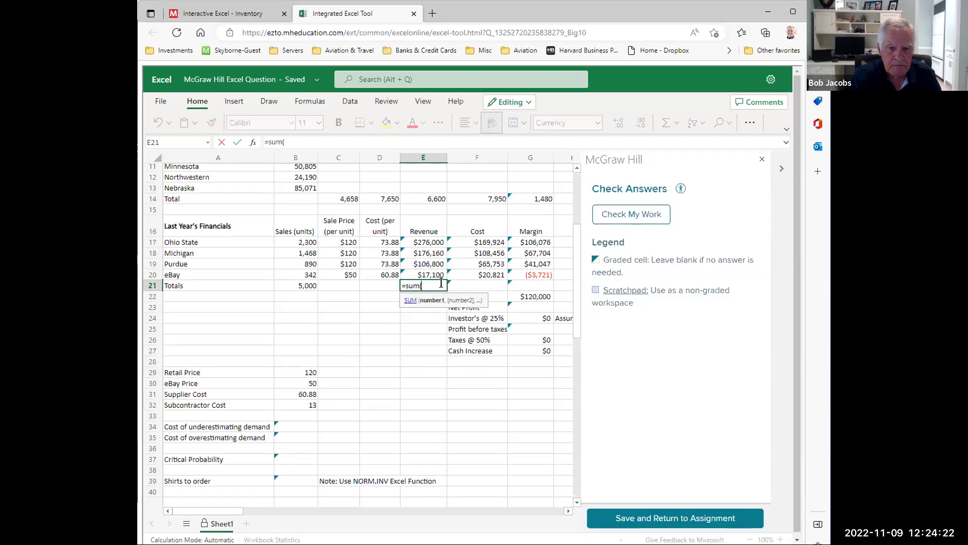
left_click_drag(416, 240, 419, 267)
key("Return")
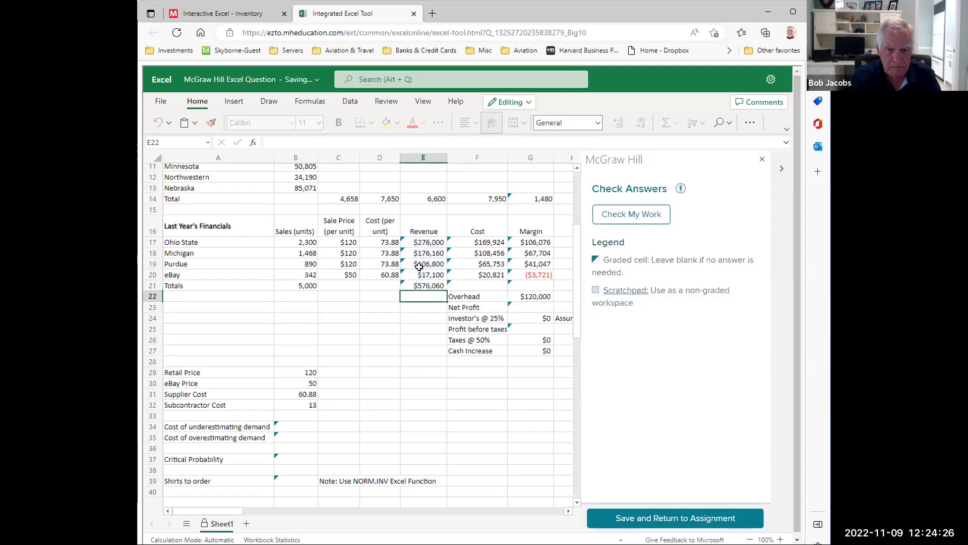
Copy the revenue total formula across the Totals row to the Cost and Margin columns, through G21.
left_click(435, 286)
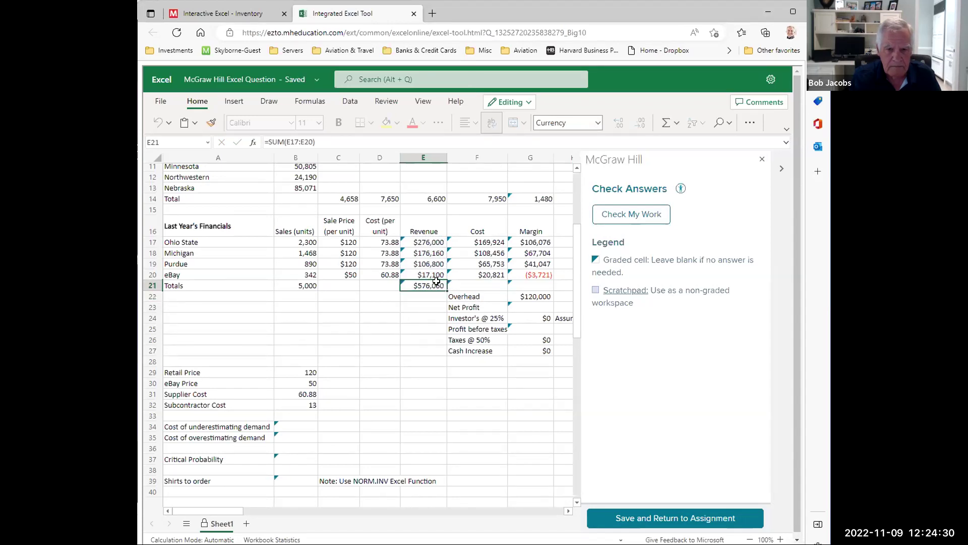
left_click(423, 317)
left_click(438, 286)
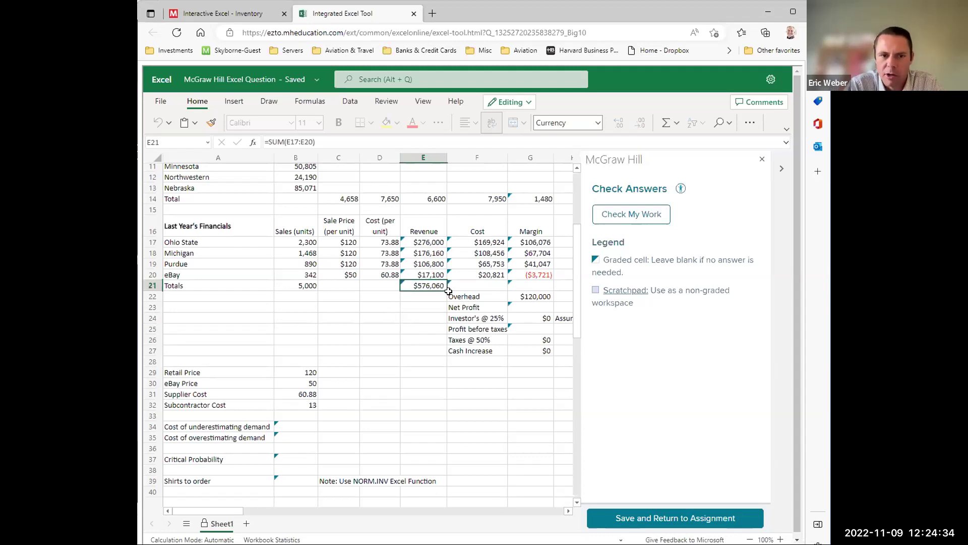
left_click_drag(448, 291, 535, 290)
Calculate the net profit in G23 as the total margin in G21 minus the overhead in G22.
left_click(525, 305)
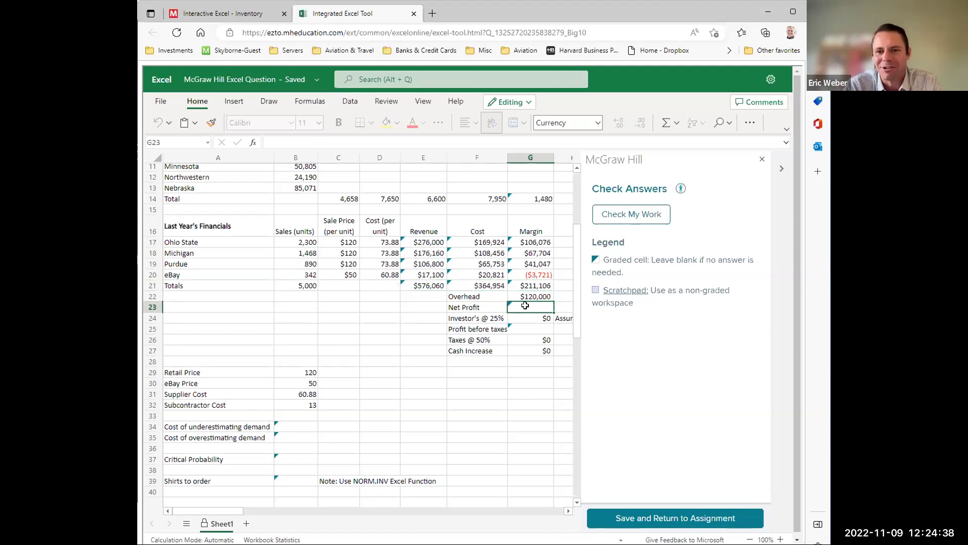
type("=")
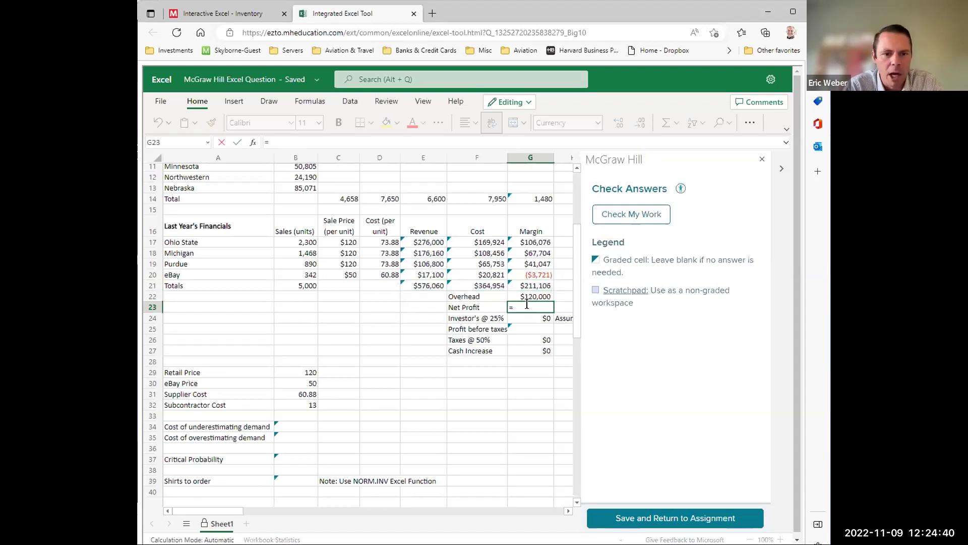
left_click(537, 286)
type("-")
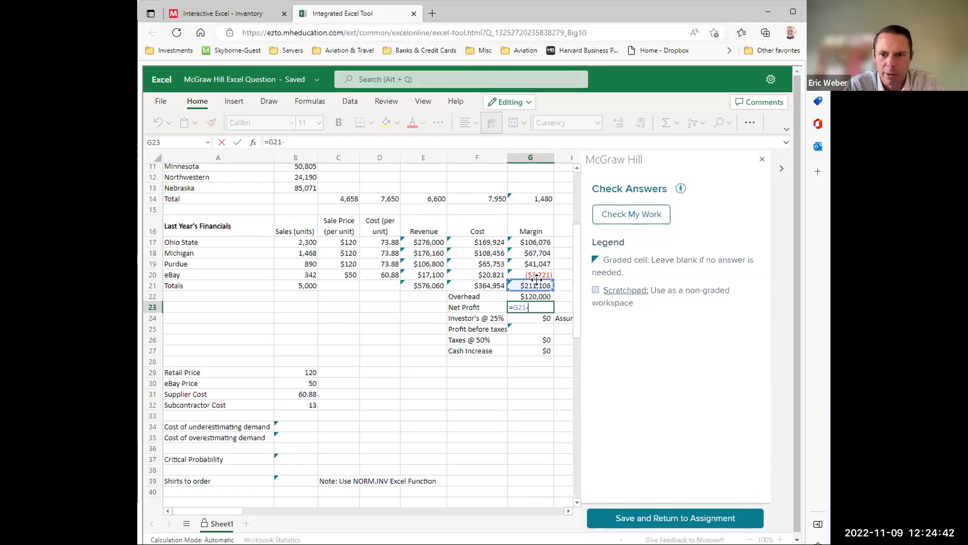
left_click(538, 295)
key("Return")
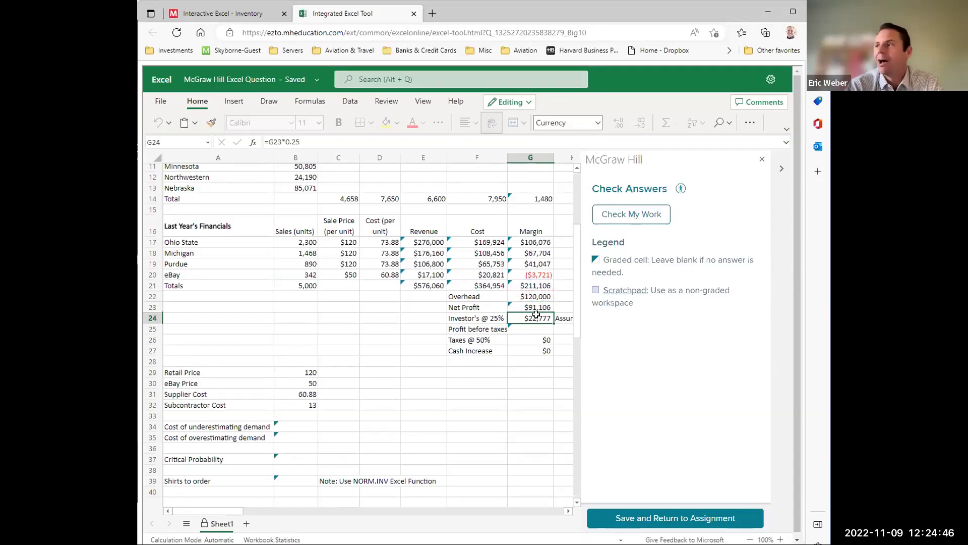
Calculate the profit before taxes in G25 as net profit minus the investors' share (=G23-G24).
left_click(537, 329)
type("=")
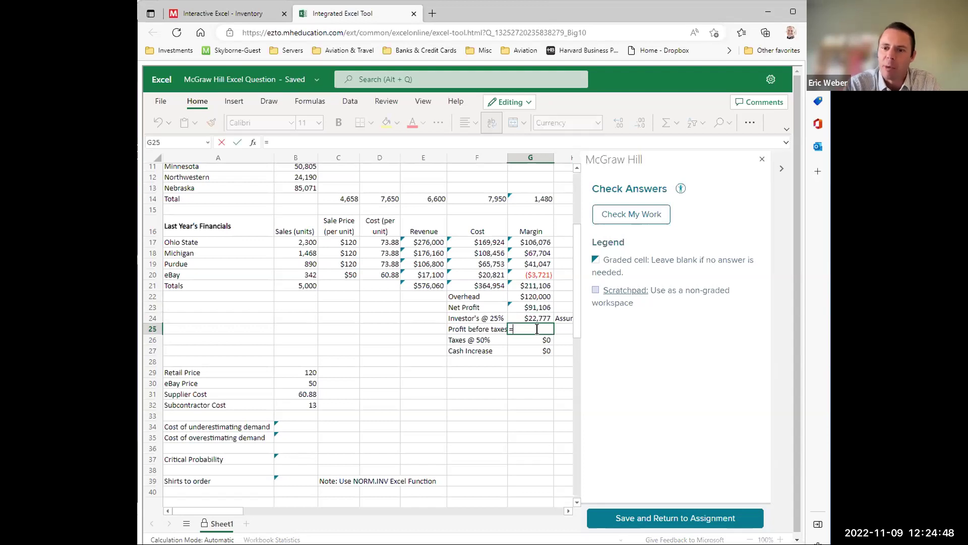
left_click(541, 307)
type("-")
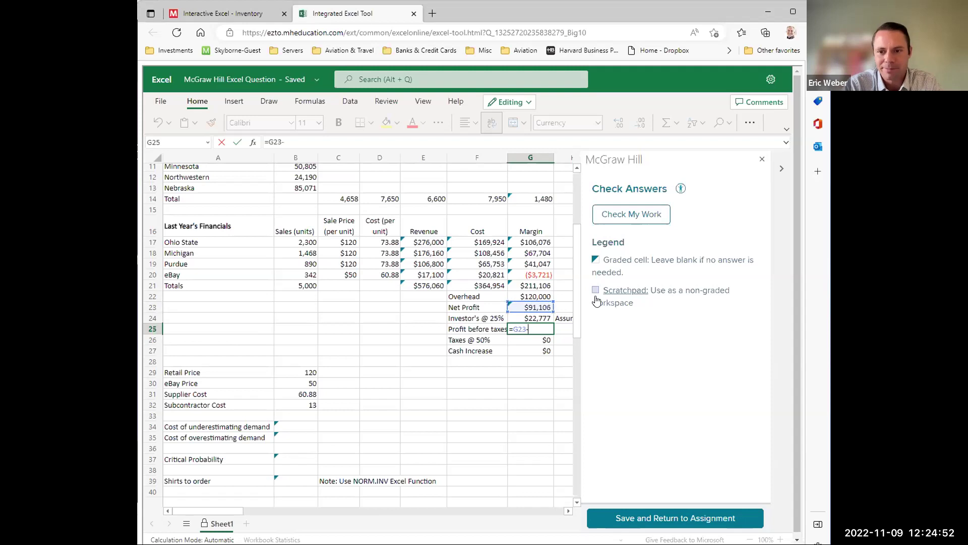
left_click(540, 318)
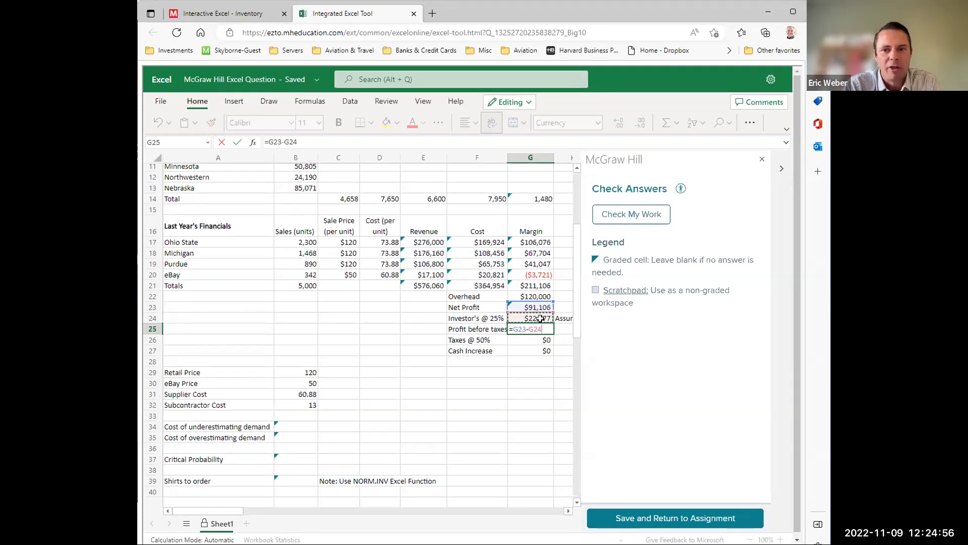
key("Return")
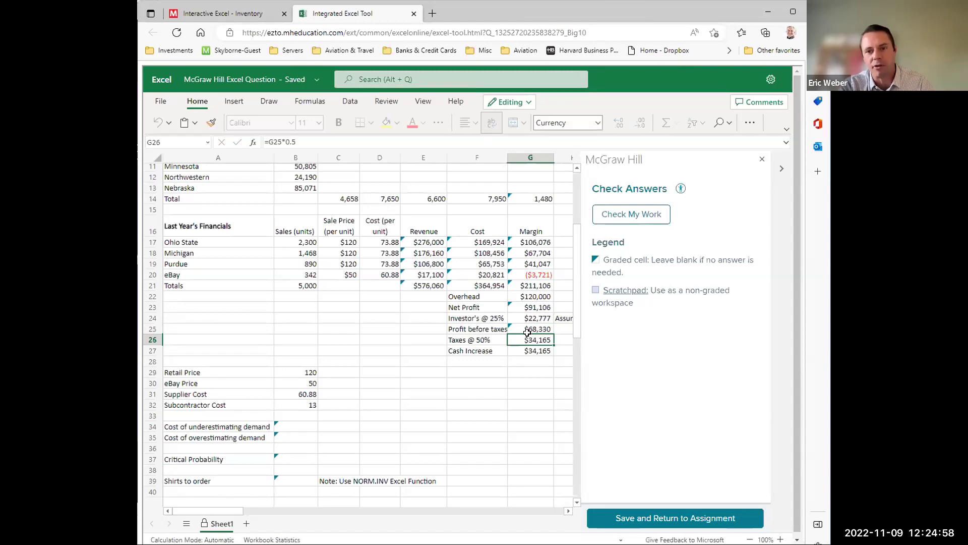
Calculate the cost of underestimating demand in B34 as retail price minus supplier cost minus subcontractor cost (=B29-B31-B32).
left_click(298, 428)
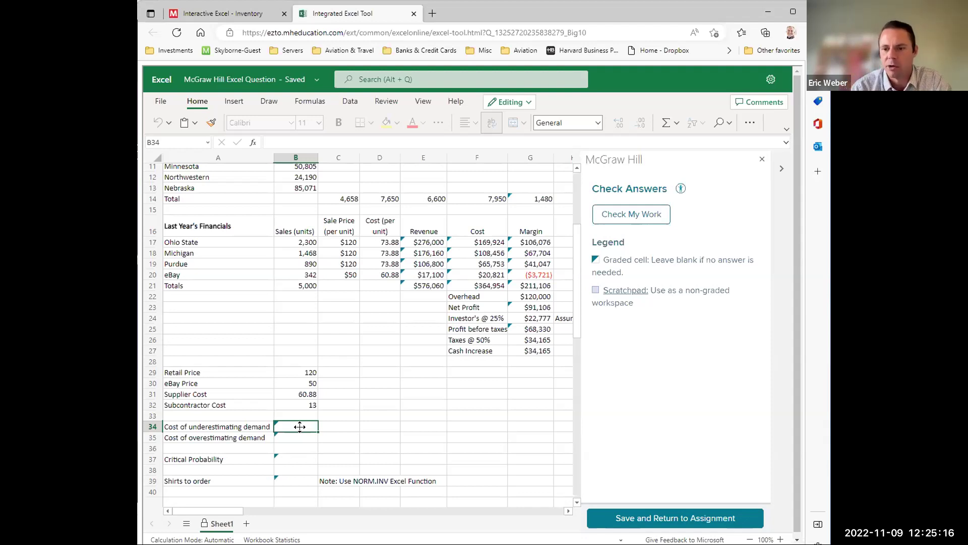
type("=")
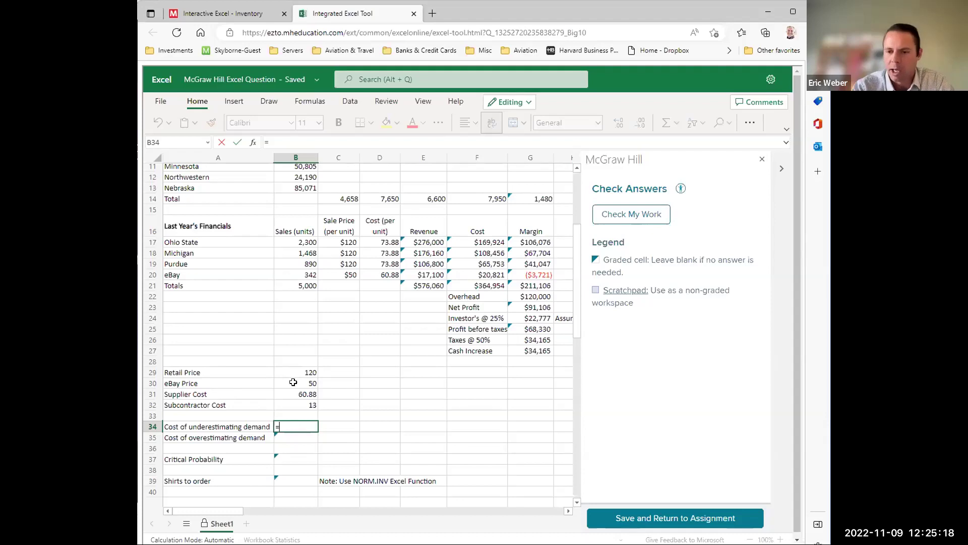
left_click(310, 373)
type("-")
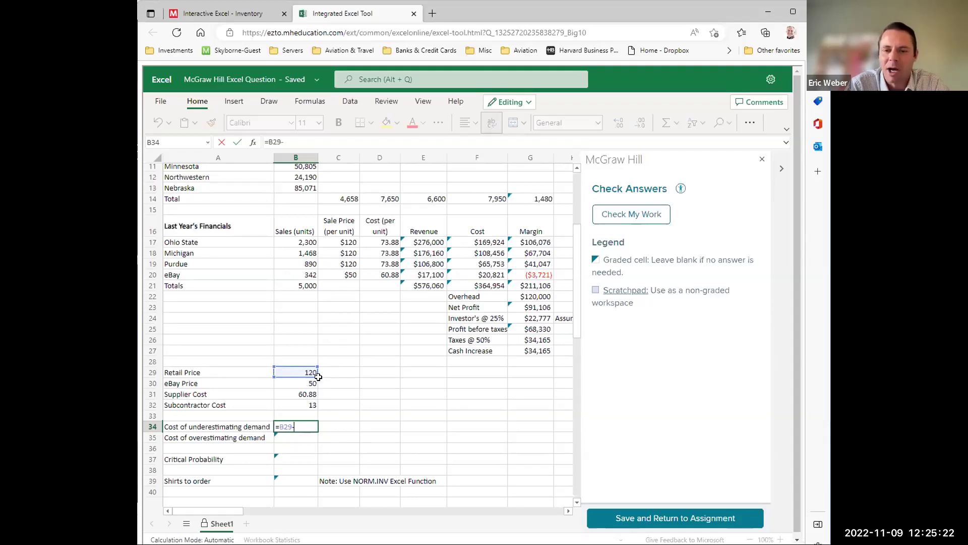
left_click(309, 395)
type("-")
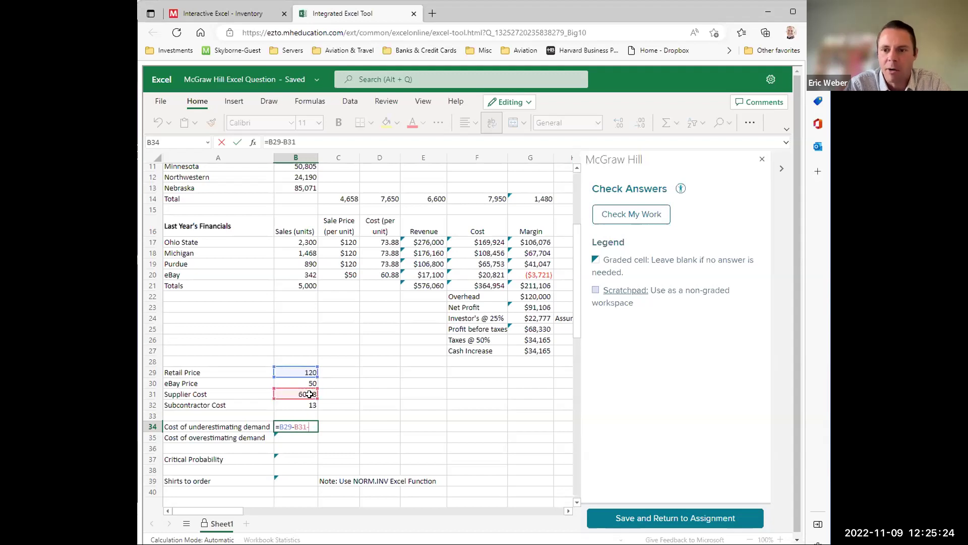
left_click(309, 403)
key("Return")
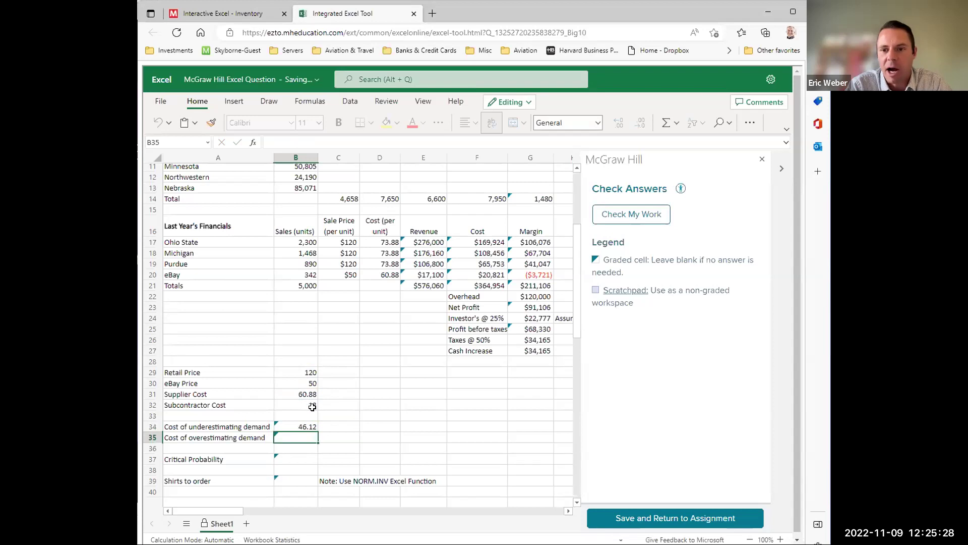
Calculate the cost of overestimating demand in B35 as supplier cost minus eBay price (=B31-B30).
type("=")
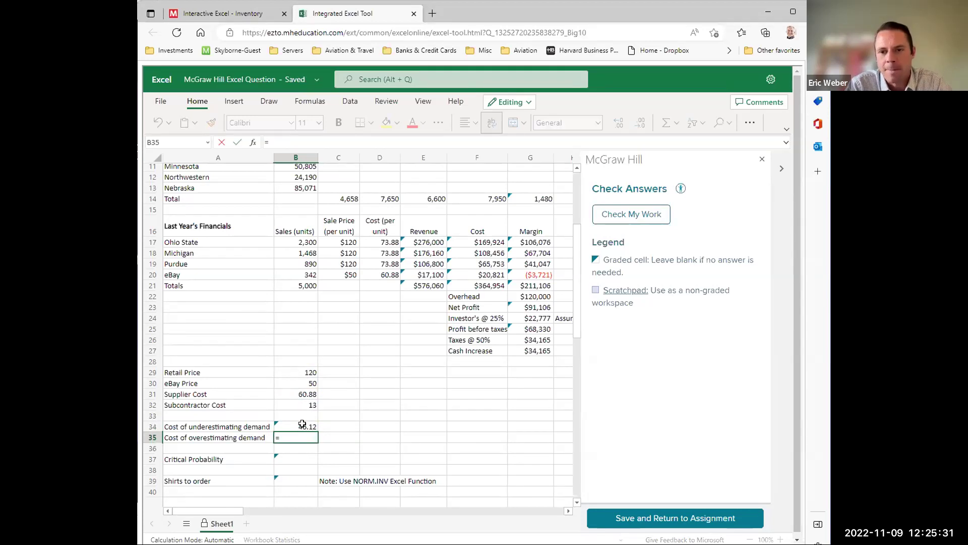
left_click(312, 395)
type("-")
left_click(314, 382)
key("Return")
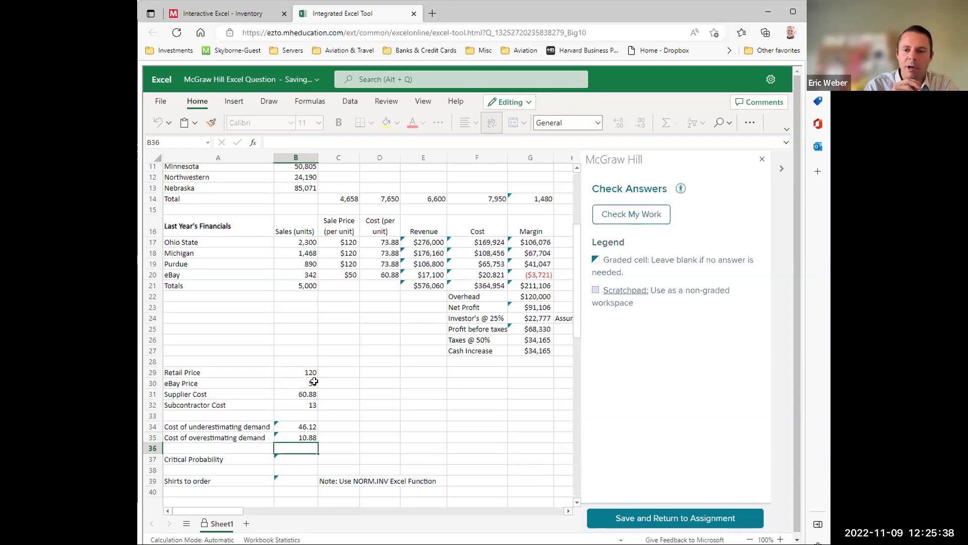
Calculate the critical probability in B37 as the underestimating cost divided by the sum of both demand costs, =B34/(B34+B35).
left_click(295, 457)
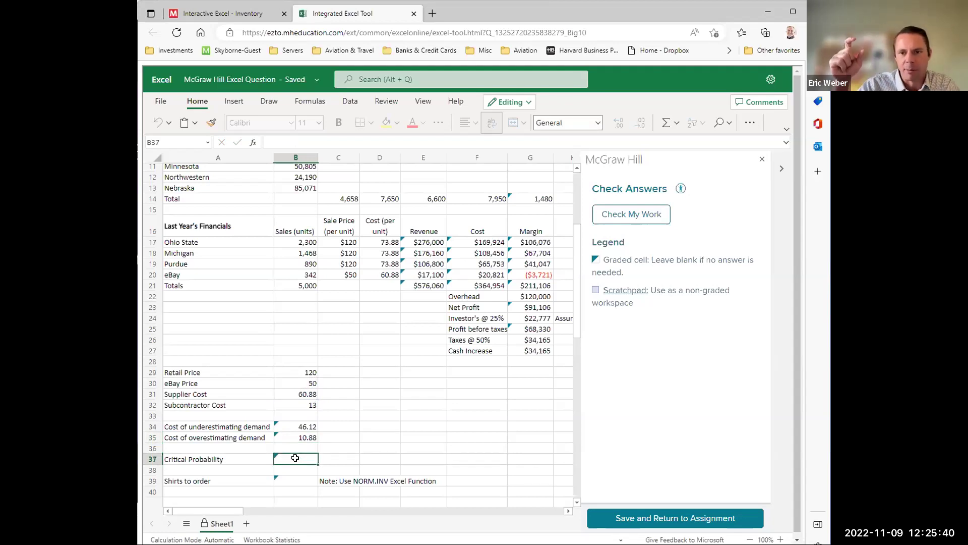
type("=")
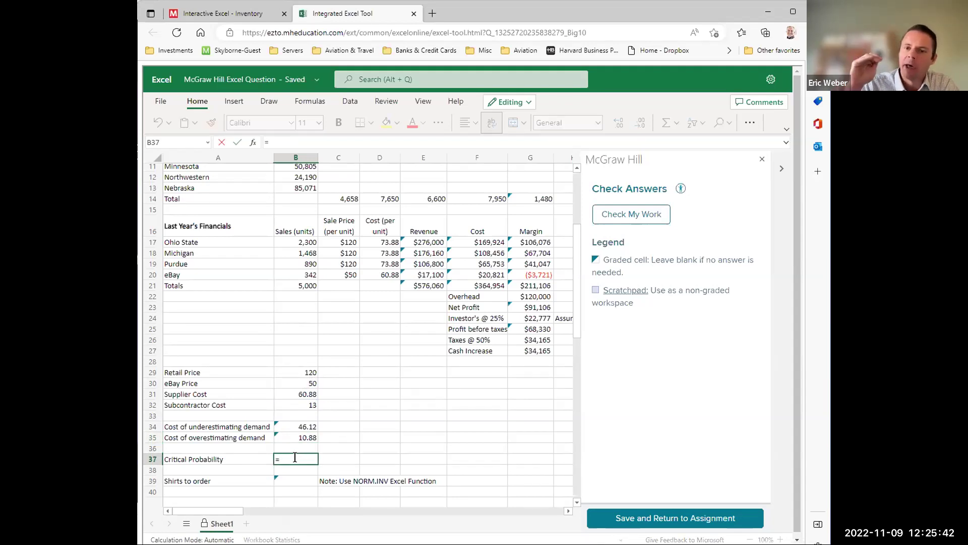
left_click(298, 428)
type("/")
left_click(301, 437)
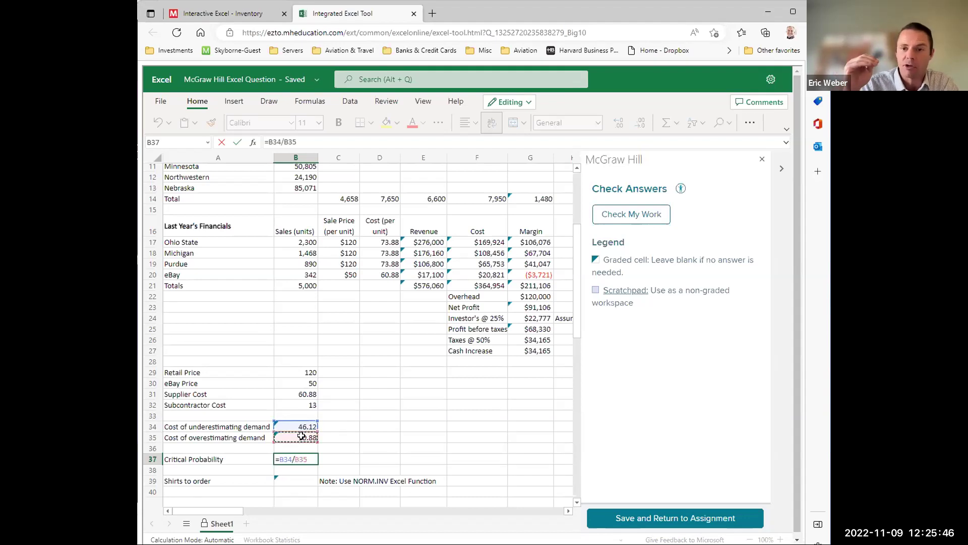
key("BackSpace")
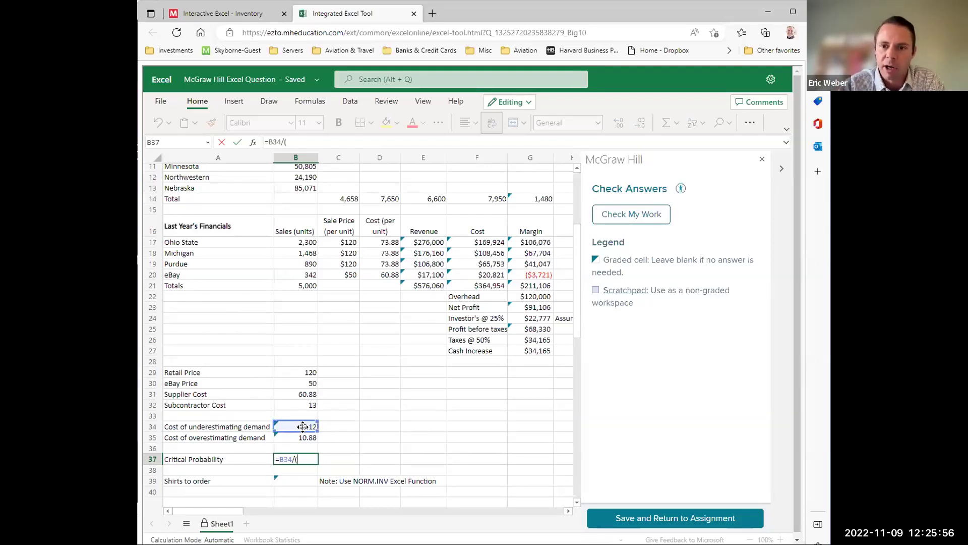
type("+")
left_click(305, 427)
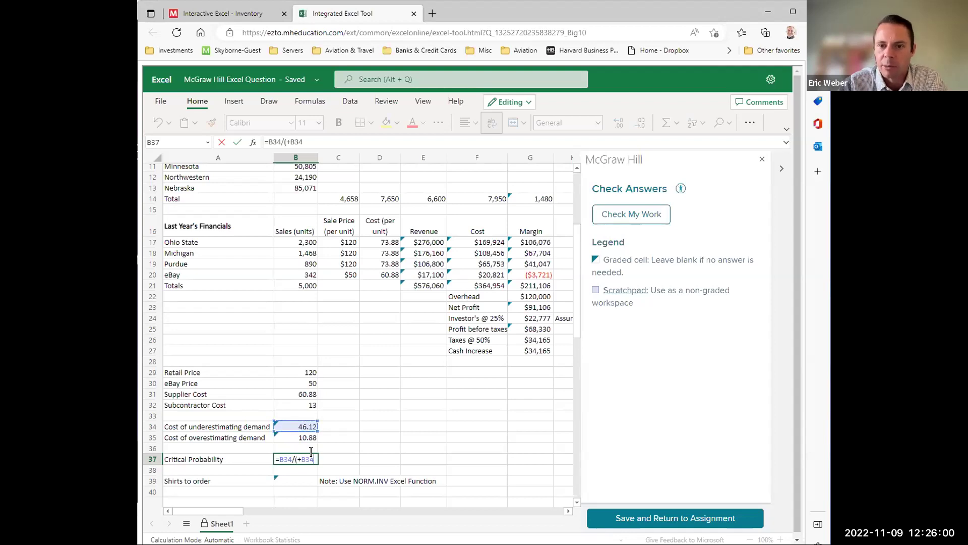
key("BackSpace")
key("BackSpace")
key("BackSpace")
key("BackSpace")
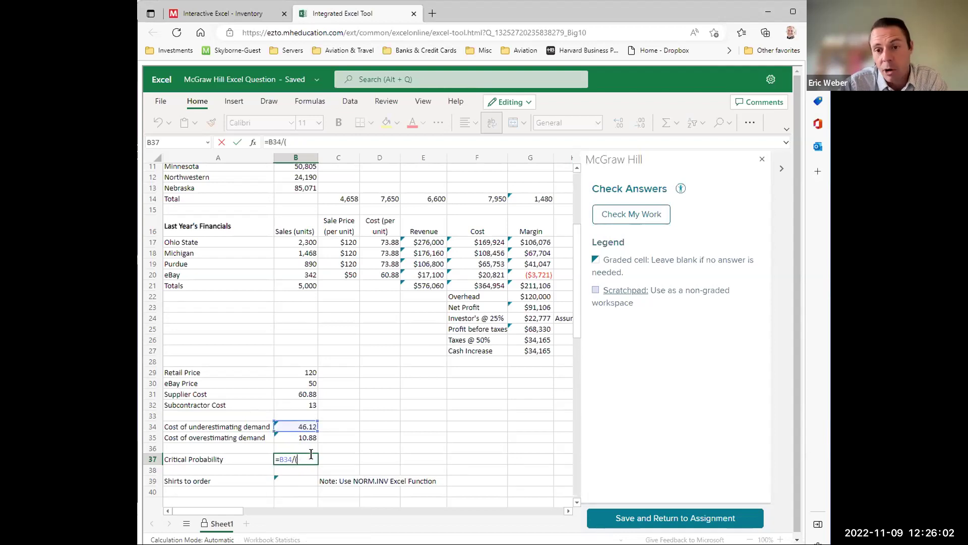
left_click(306, 427)
type("+")
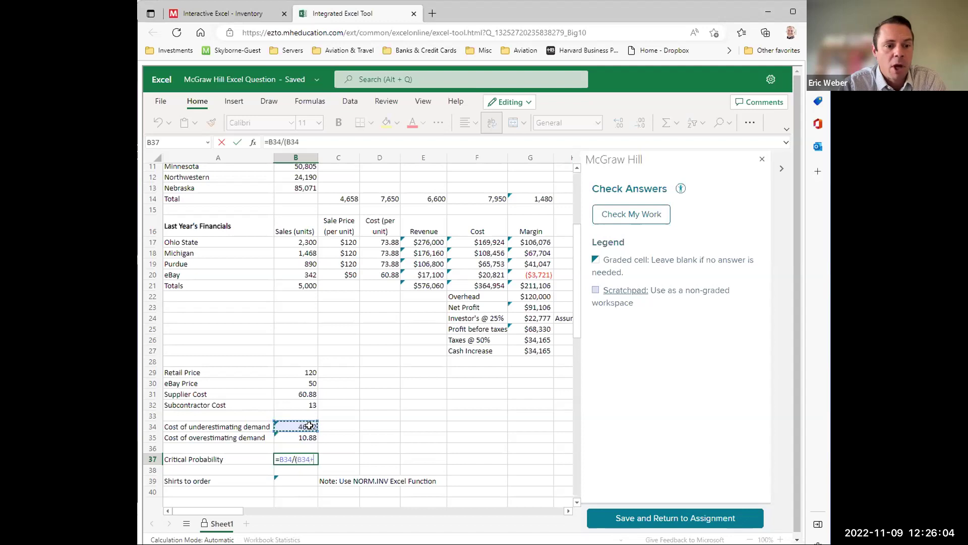
left_click(305, 438)
key("Return")
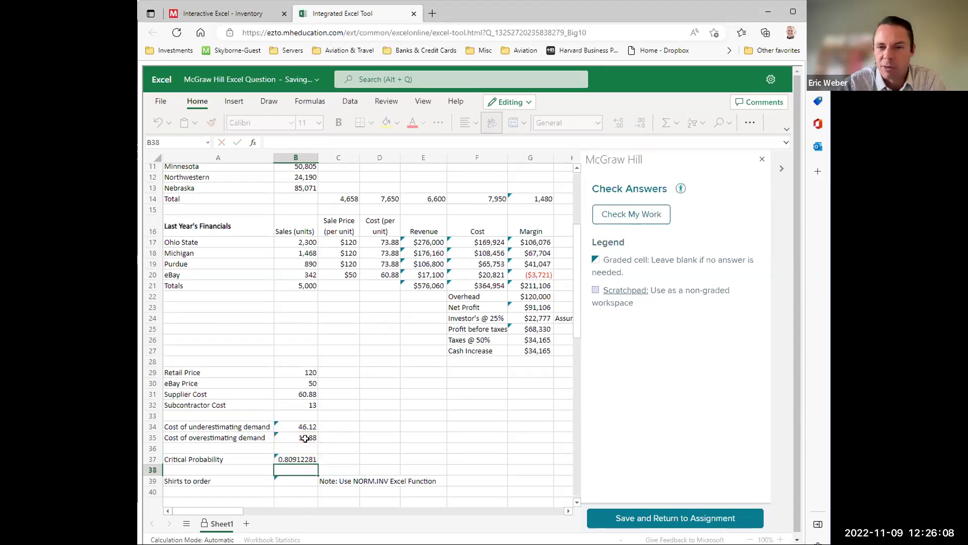
Calculate the shirts to order in B39 with NORM.INV, using probability B37, mean G14 and standard deviation H14.
left_click(295, 478)
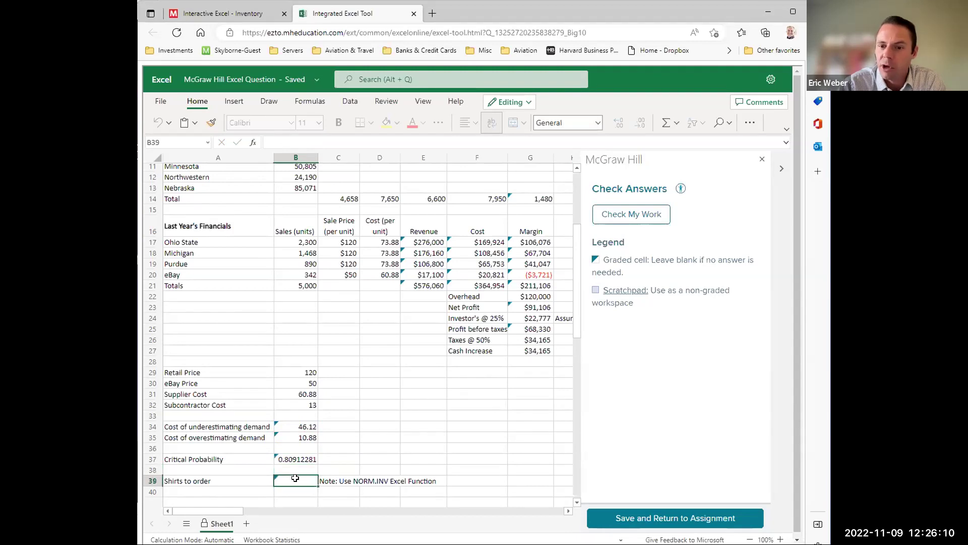
type("=no")
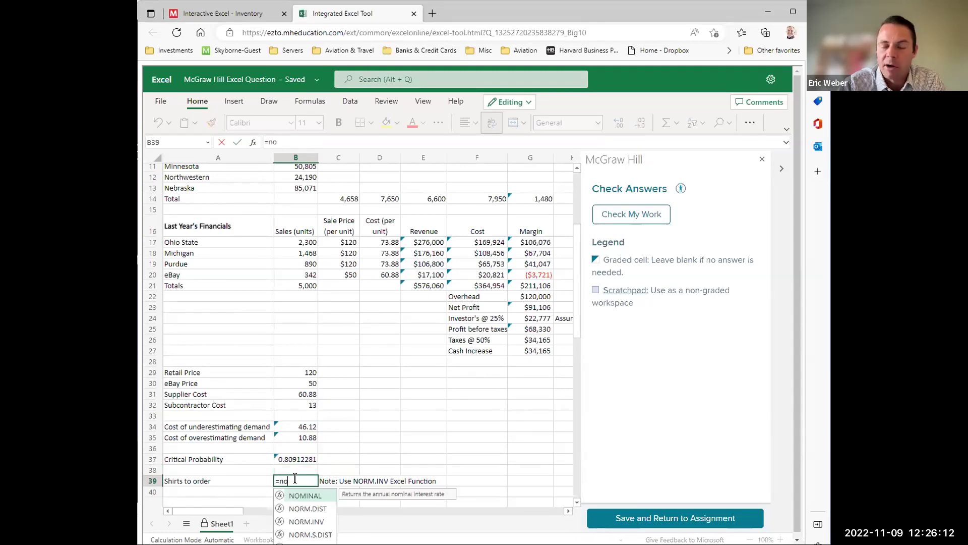
type("r")
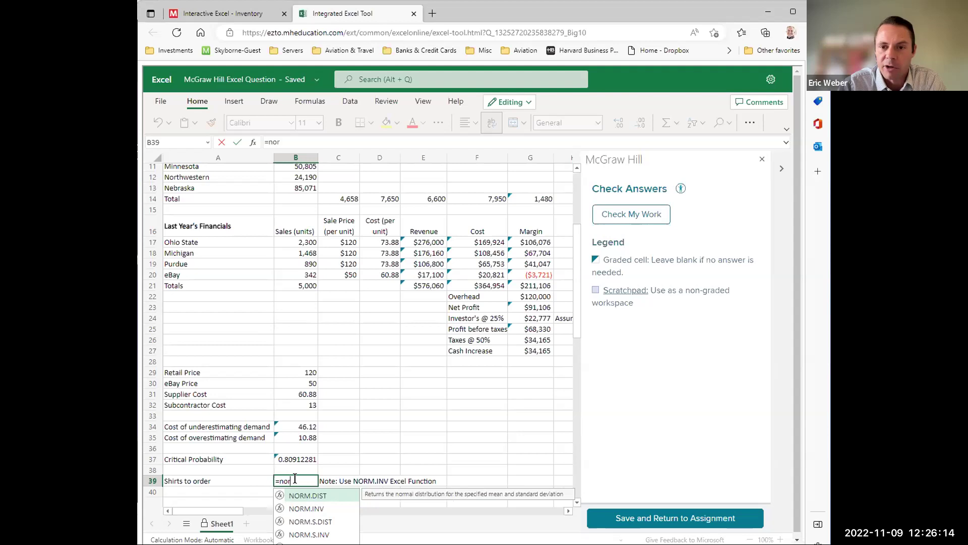
type("m.inv(")
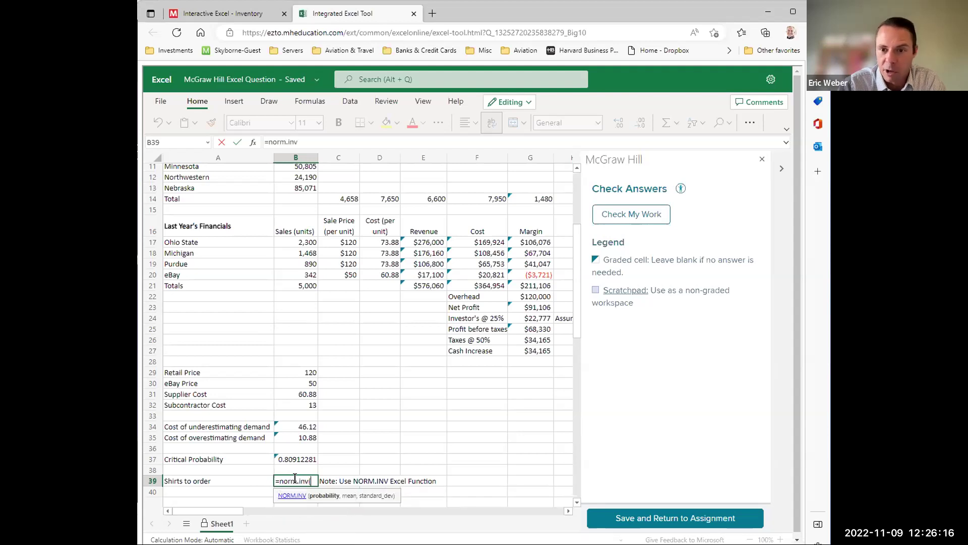
left_click(302, 460)
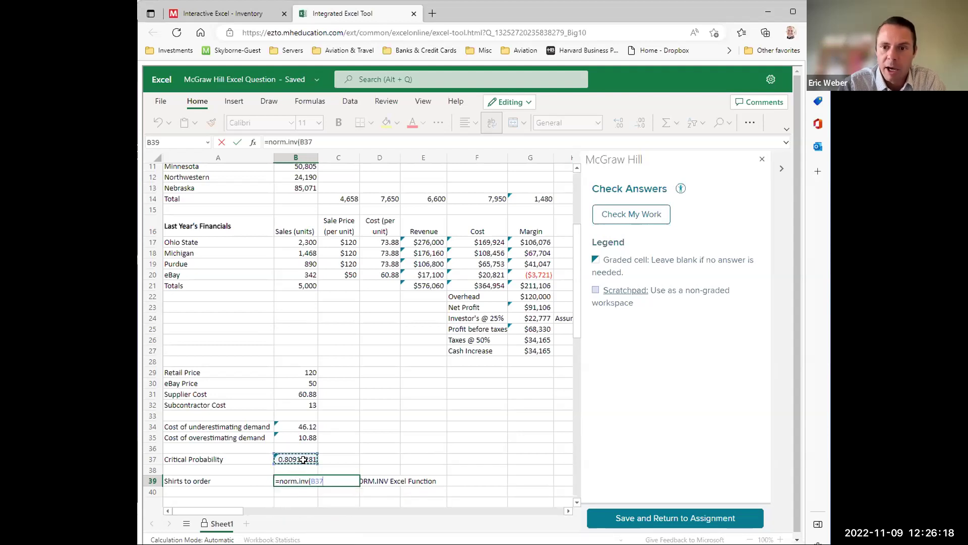
type(",")
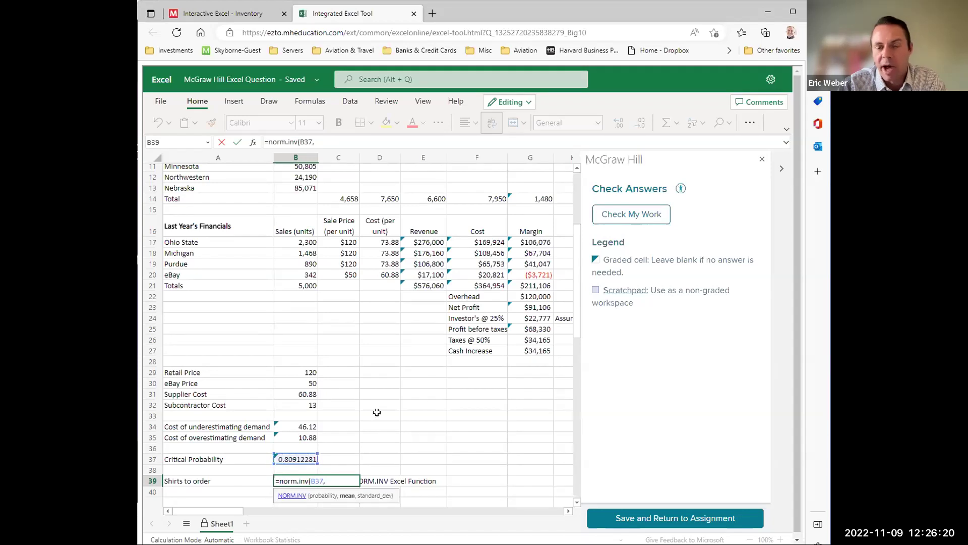
scroll(455, 395, "up", 4)
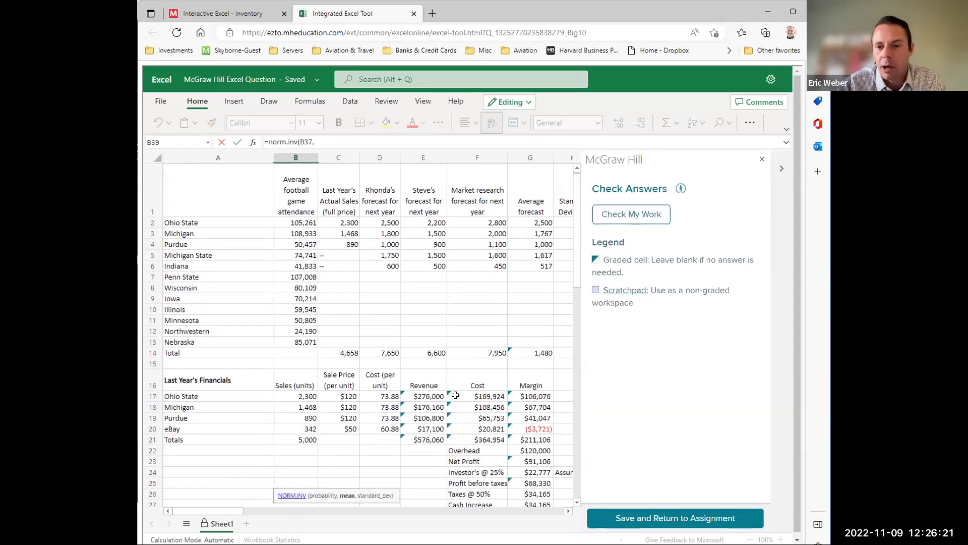
left_click(533, 353)
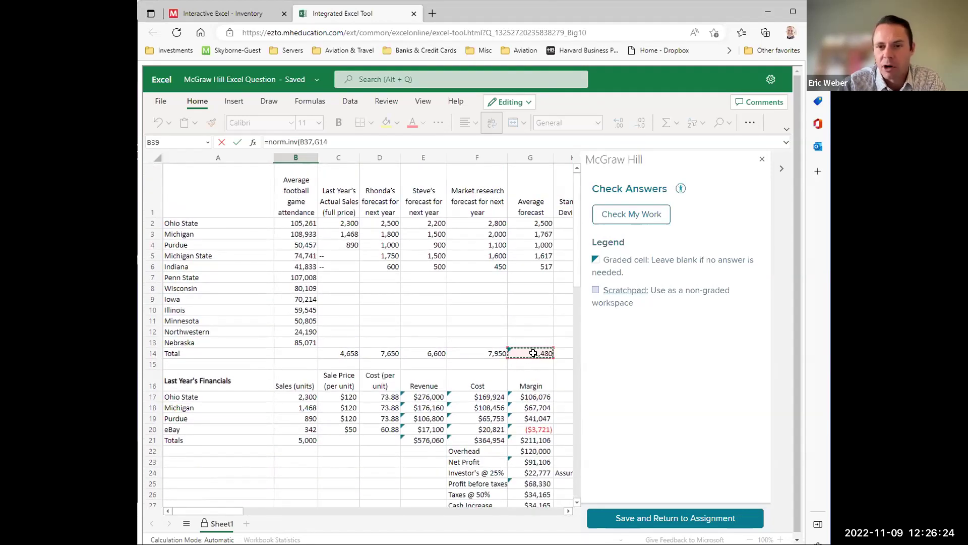
type(",")
left_click(559, 353)
key("Return")
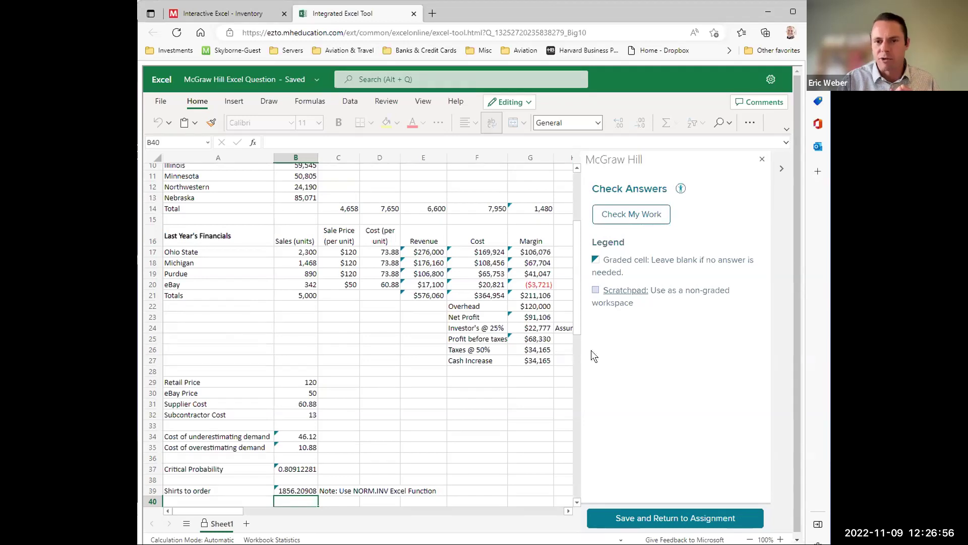
Check the worksheet's answers for errors and return to editing.
scroll(489, 418, "down", 2)
scroll(489, 418, "up", 2)
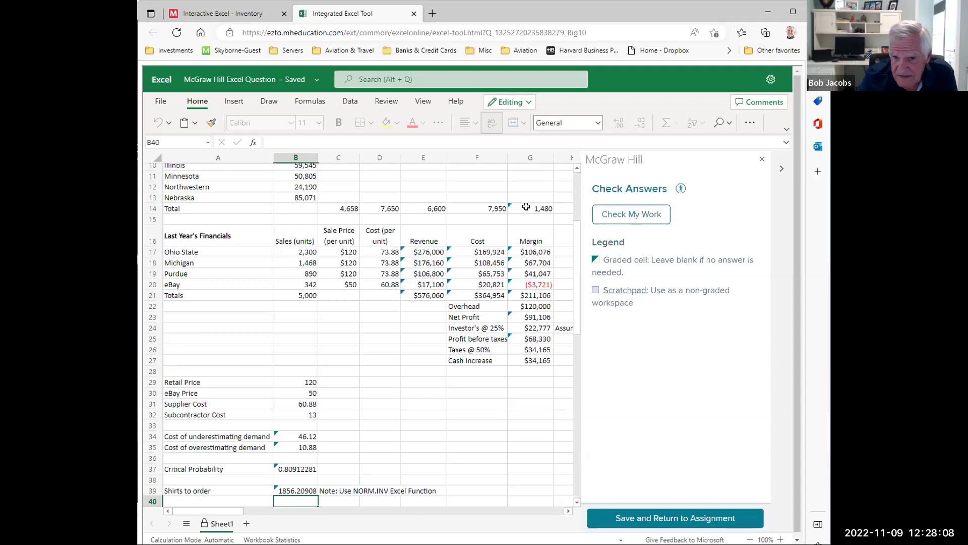
left_click(616, 220)
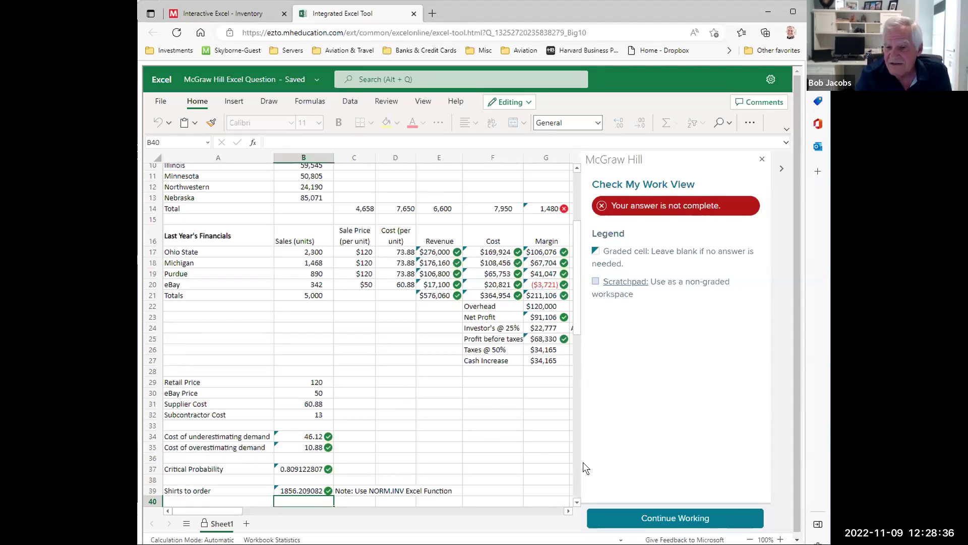
left_click(676, 518)
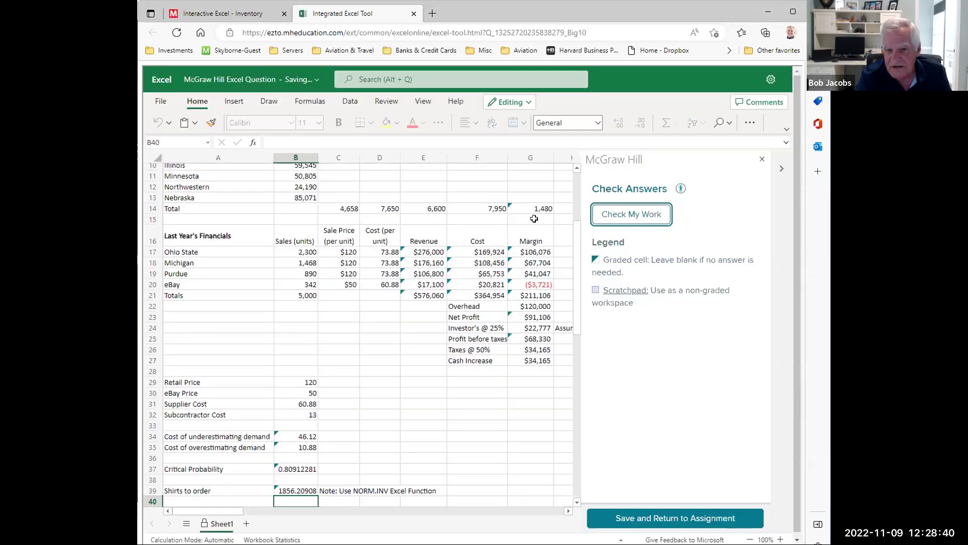
Replace the average forecast total in G14 with a SUM formula over G2:G6.
left_click(536, 208)
type("=sum(")
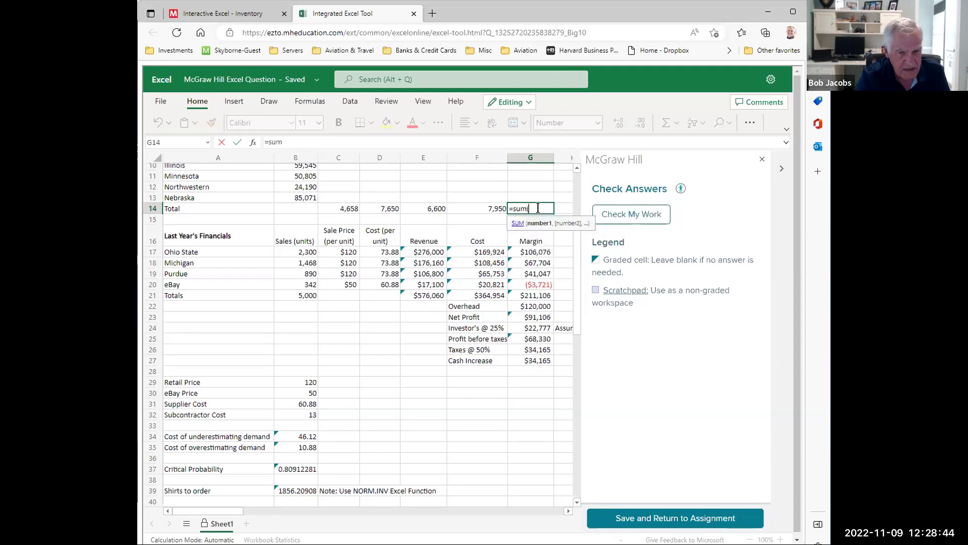
scroll(536, 209, "up", 5)
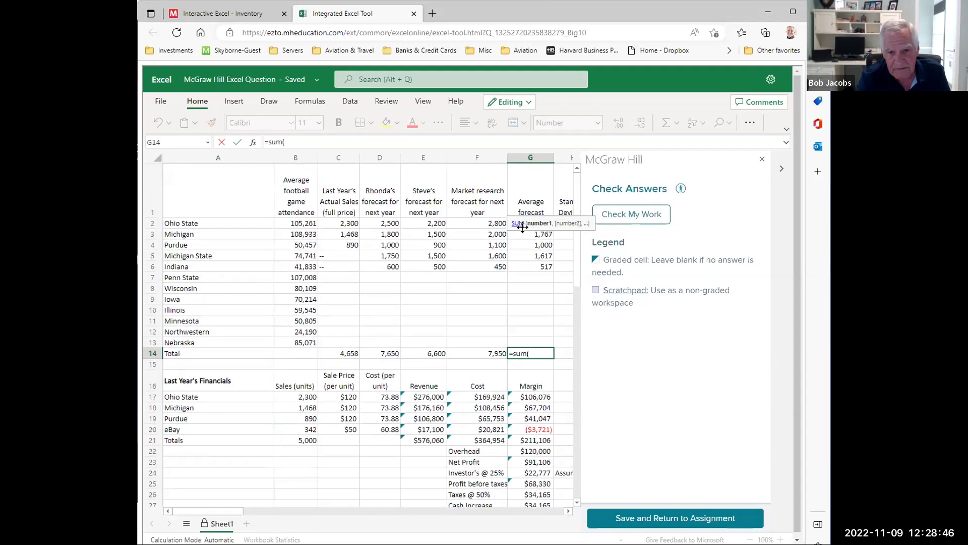
left_click_drag(548, 265, 538, 222)
type(")")
key("Return")
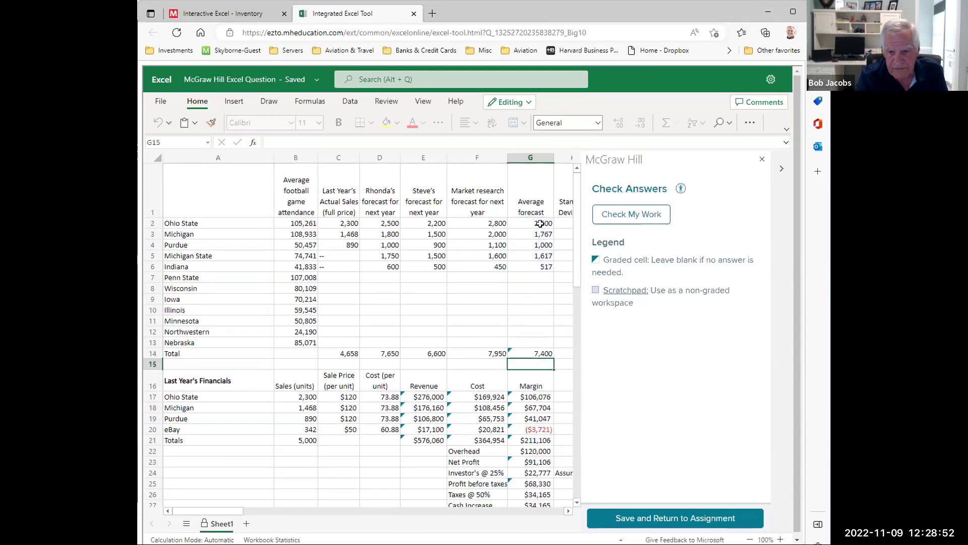
Recheck the answers and review the grading marks on the forecast total and financials cells.
left_click(634, 218)
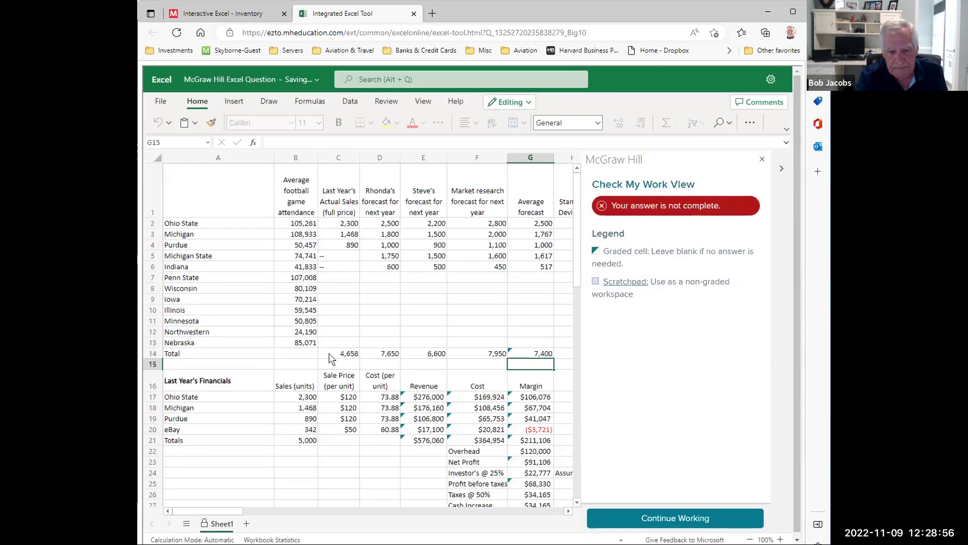
scroll(329, 353, "down", 2)
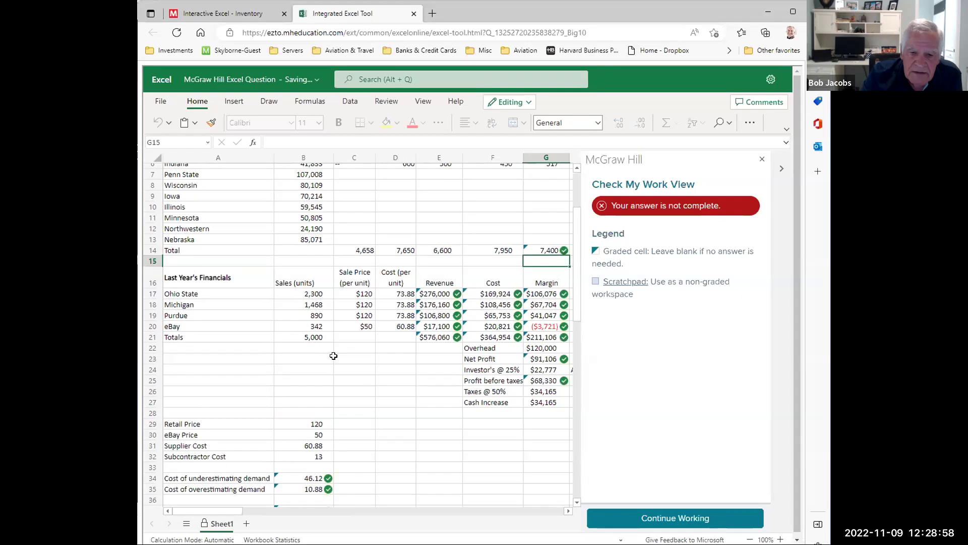